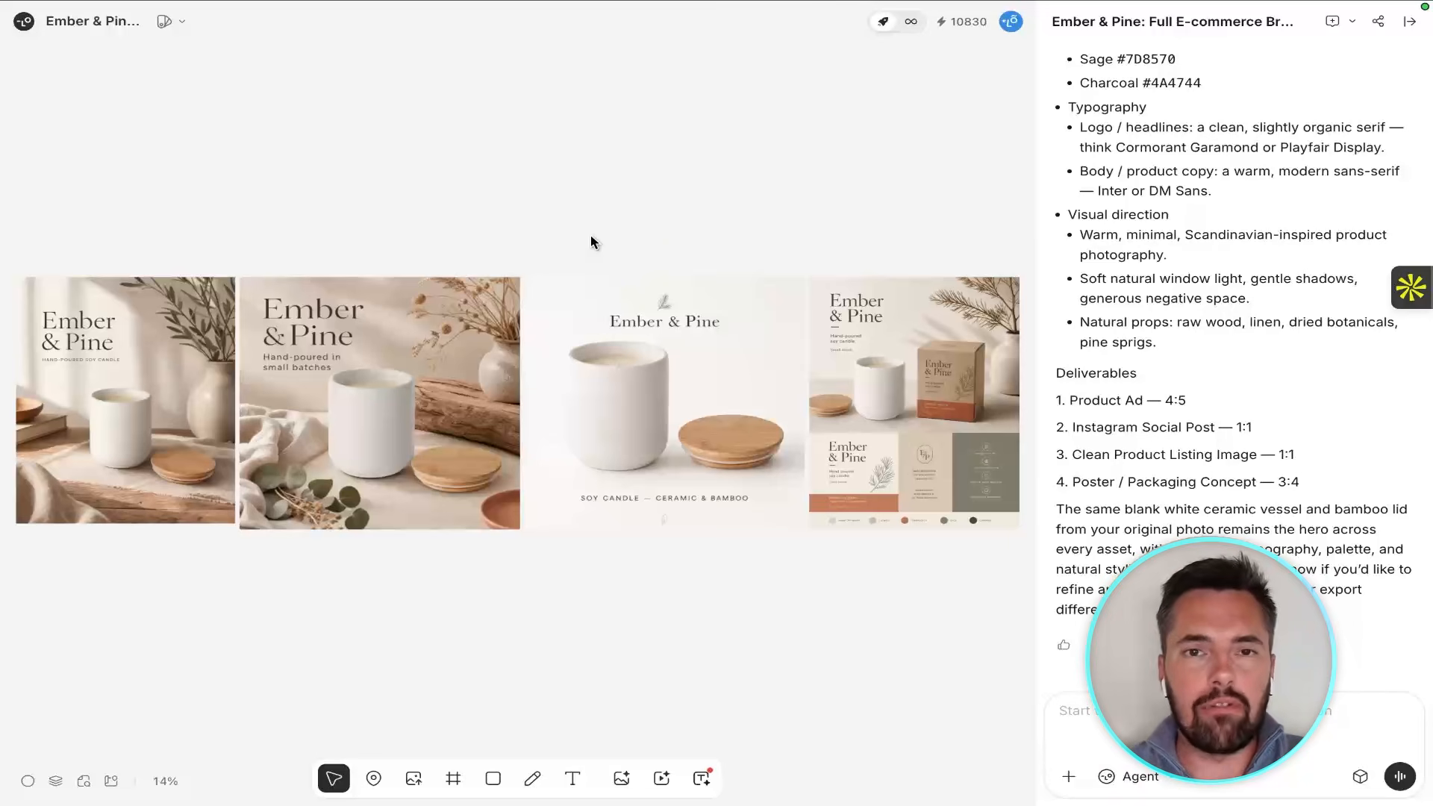
Ask the agent to save this brand direction as a brand kit called Ember and Pine, covering the palette, the typography and the visual style.
{"action": "type", "text": "save t"}
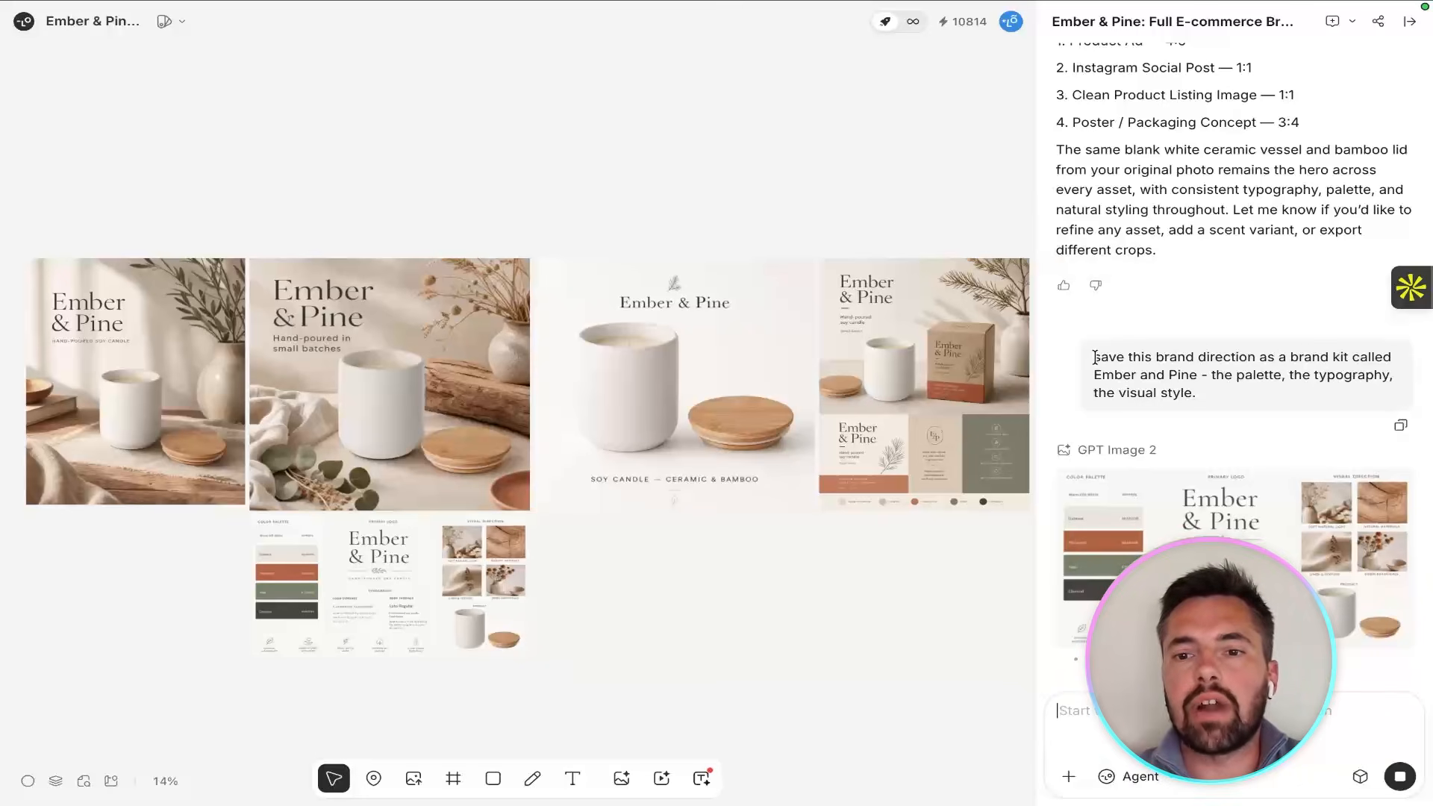
{"action": "left_click_drag", "start_coordinate": [1093, 356], "coordinate": [1237, 400]}
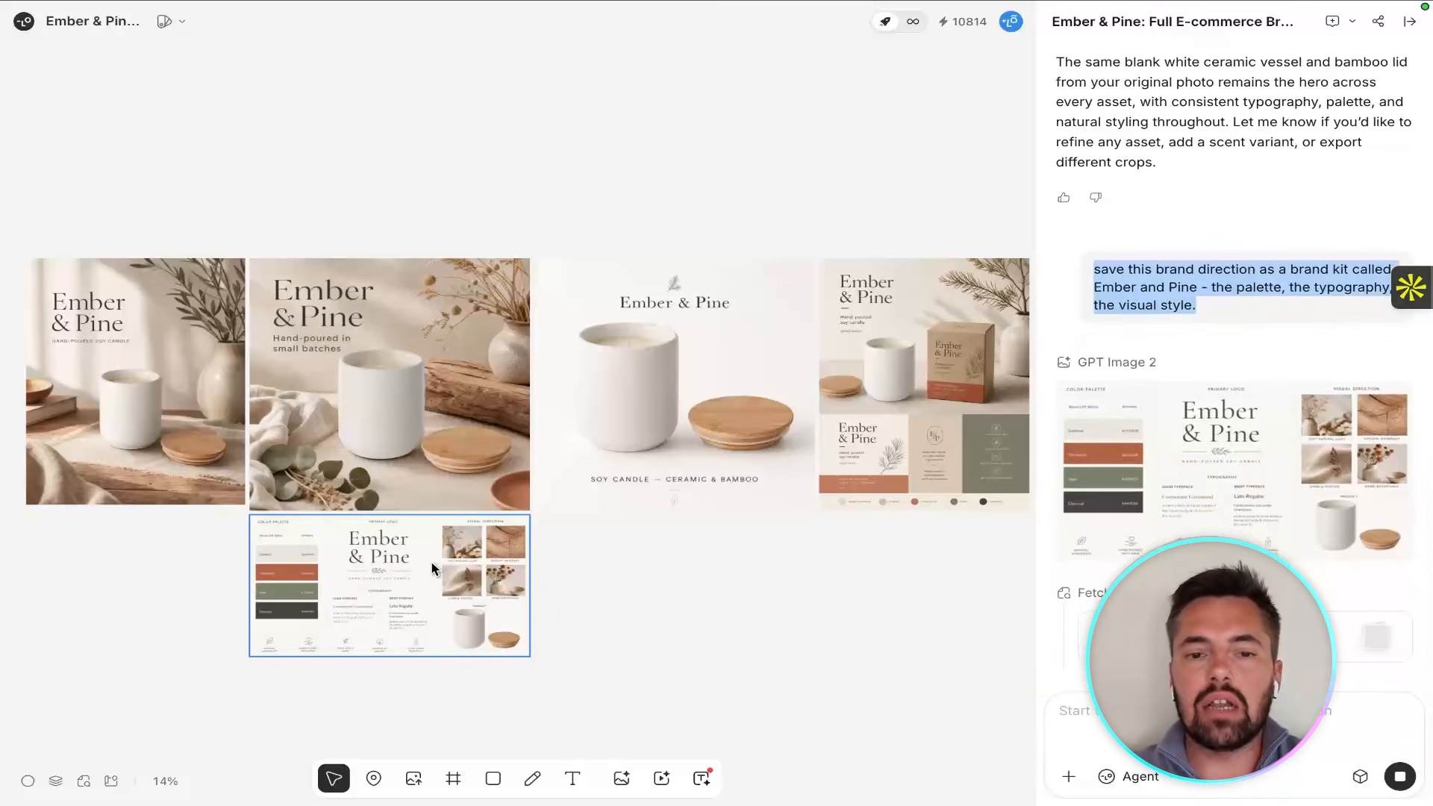
Examine the generated brand identity board's color palette, logo, typography and visual direction close up.
{"action": "scroll", "coordinate": [305, 583], "scroll_direction": "up", "scroll_amount": 3}
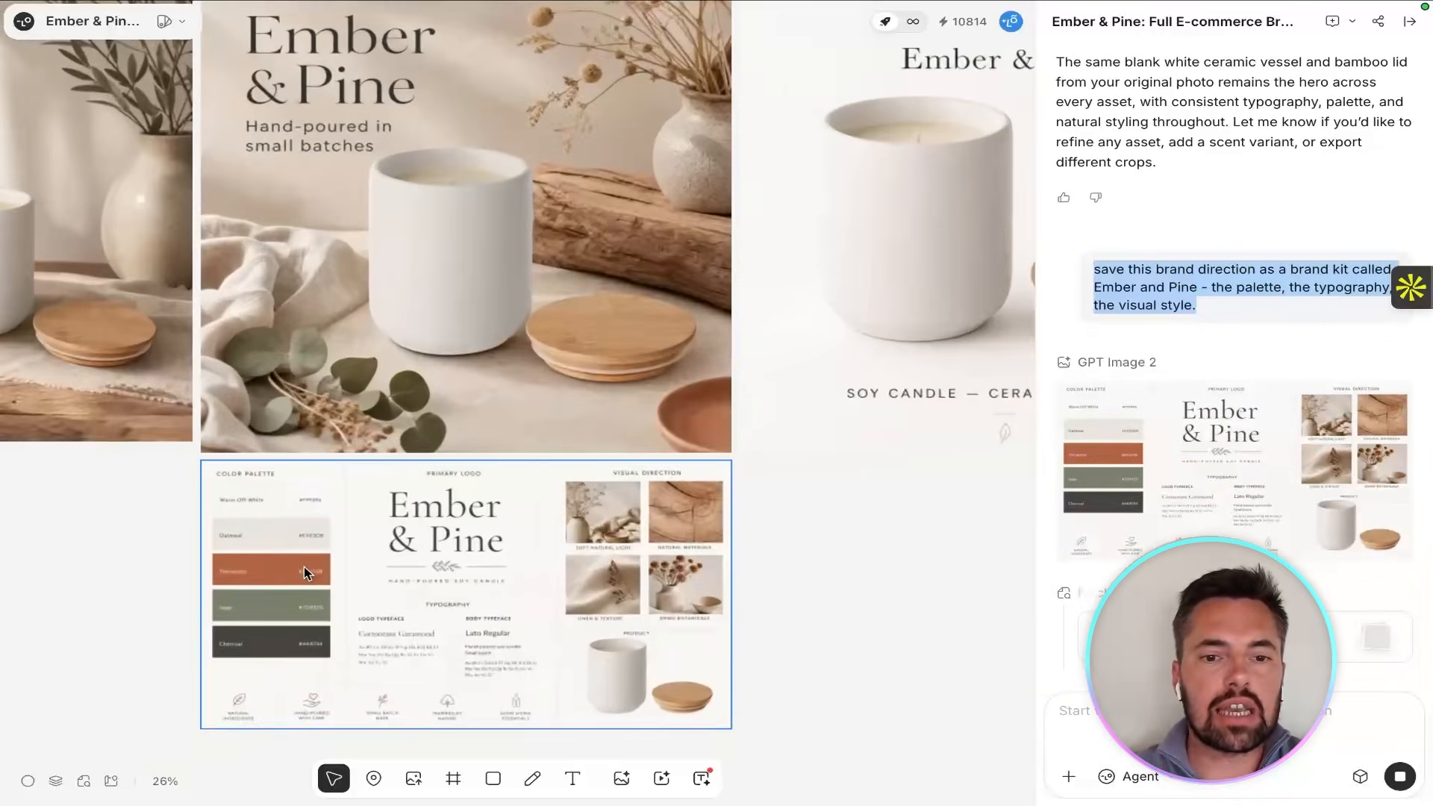
{"action": "scroll", "coordinate": [303, 566], "scroll_direction": "up", "scroll_amount": 3}
{"action": "scroll", "coordinate": [303, 556], "scroll_direction": "down", "scroll_amount": 5}
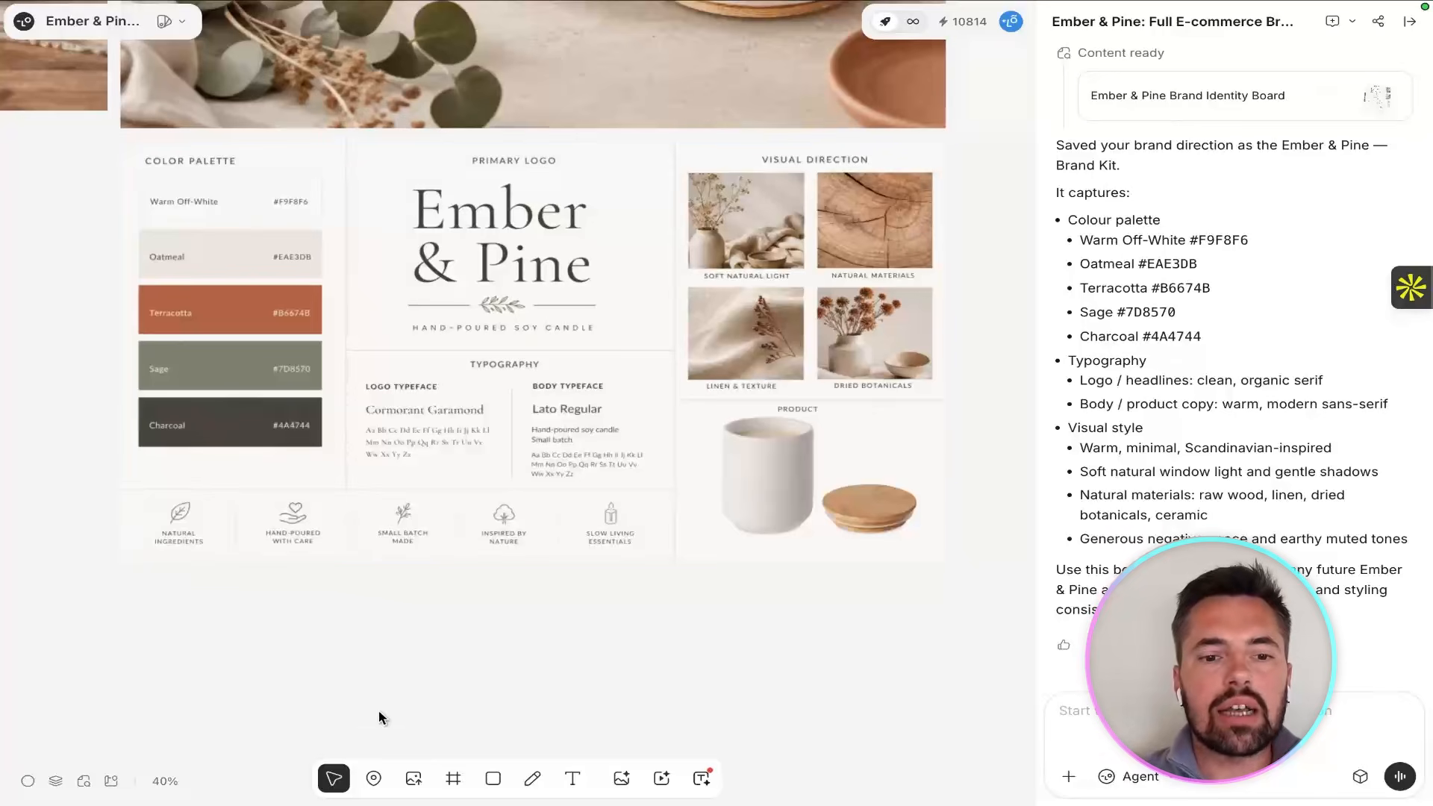
{"action": "mouse_move", "coordinate": [414, 781]}
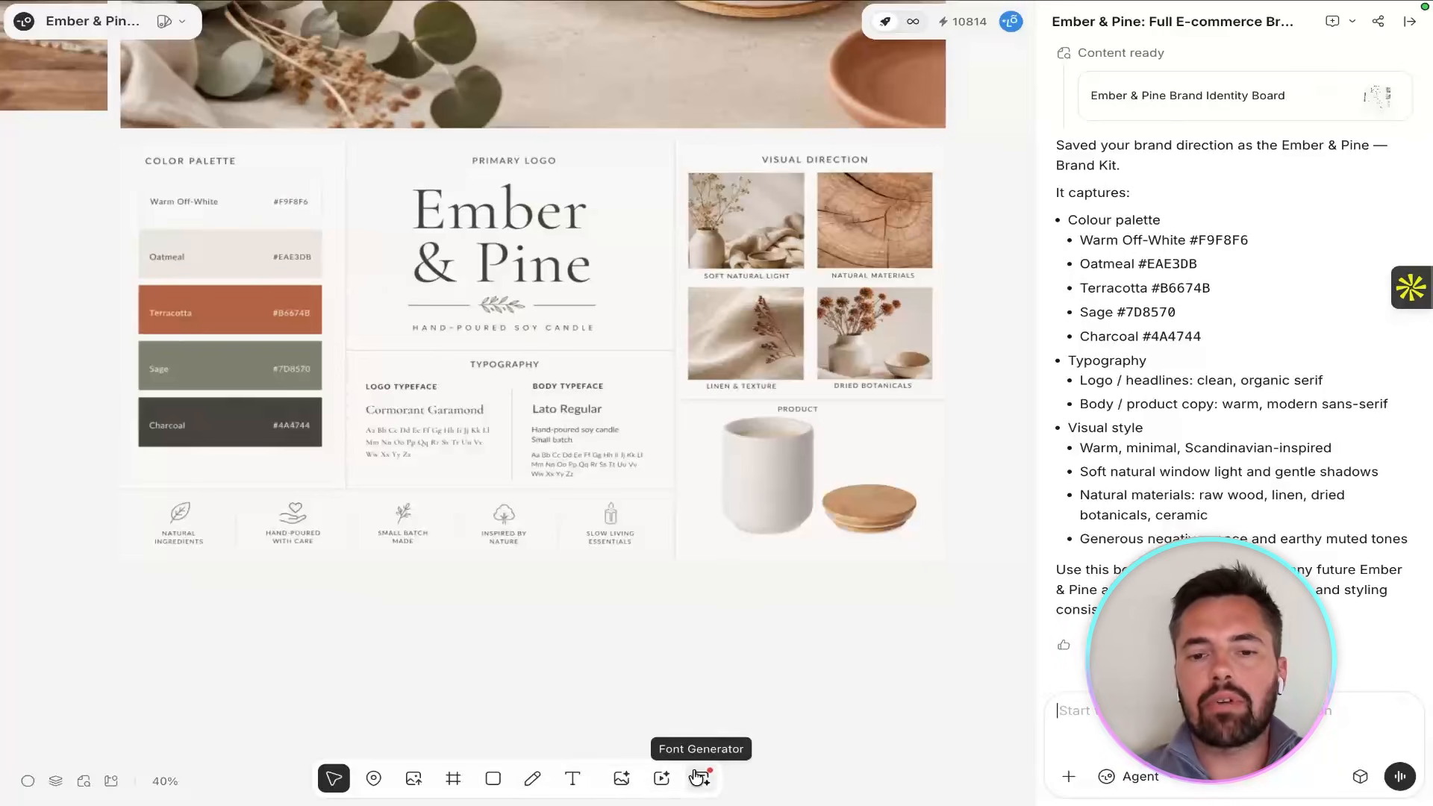
{"action": "left_click", "coordinate": [1169, 777]}
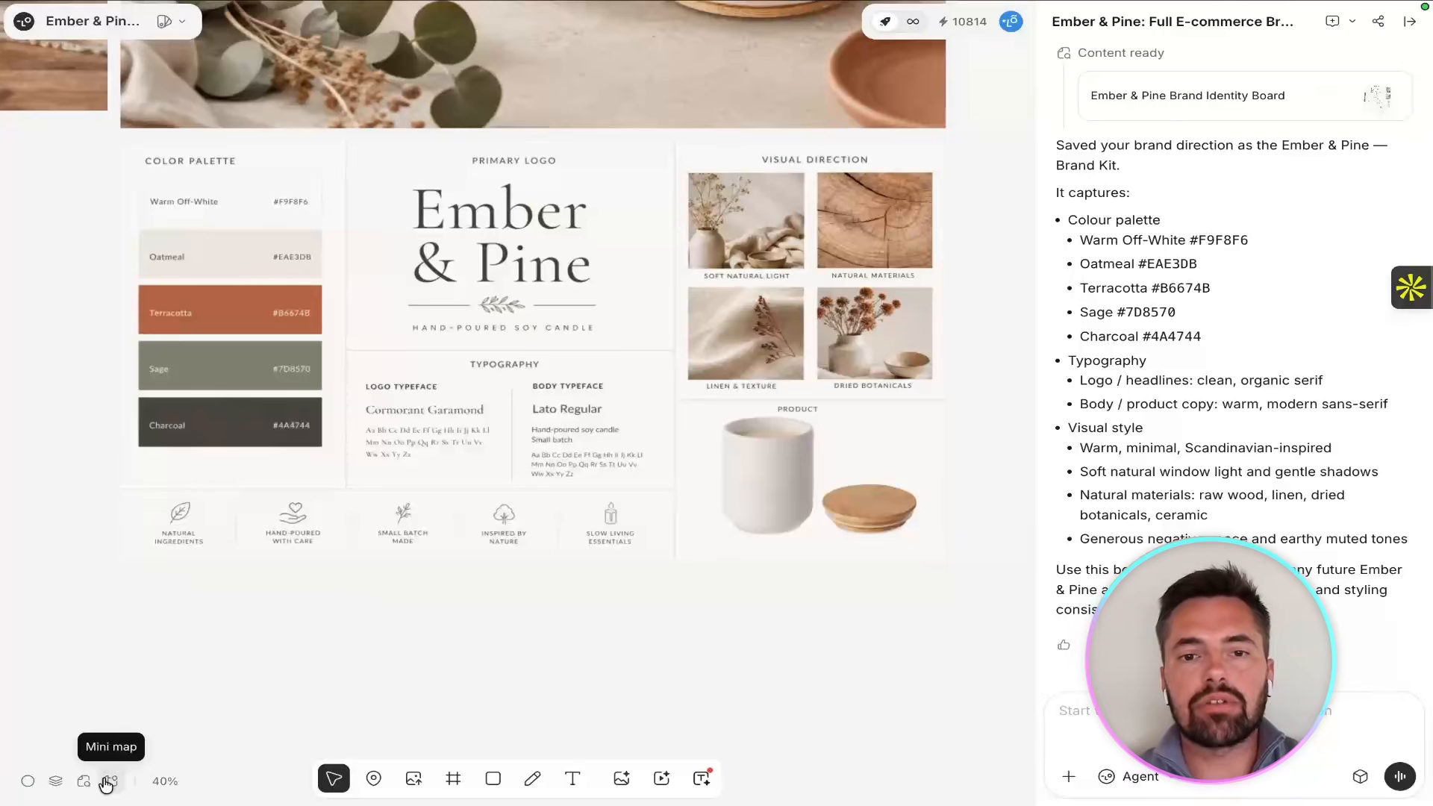
Review the four brand assets on the canvas, from the product ad to the packaging concept, alongside the brand board.
{"action": "scroll", "coordinate": [532, 313], "scroll_direction": "down", "scroll_amount": 5}
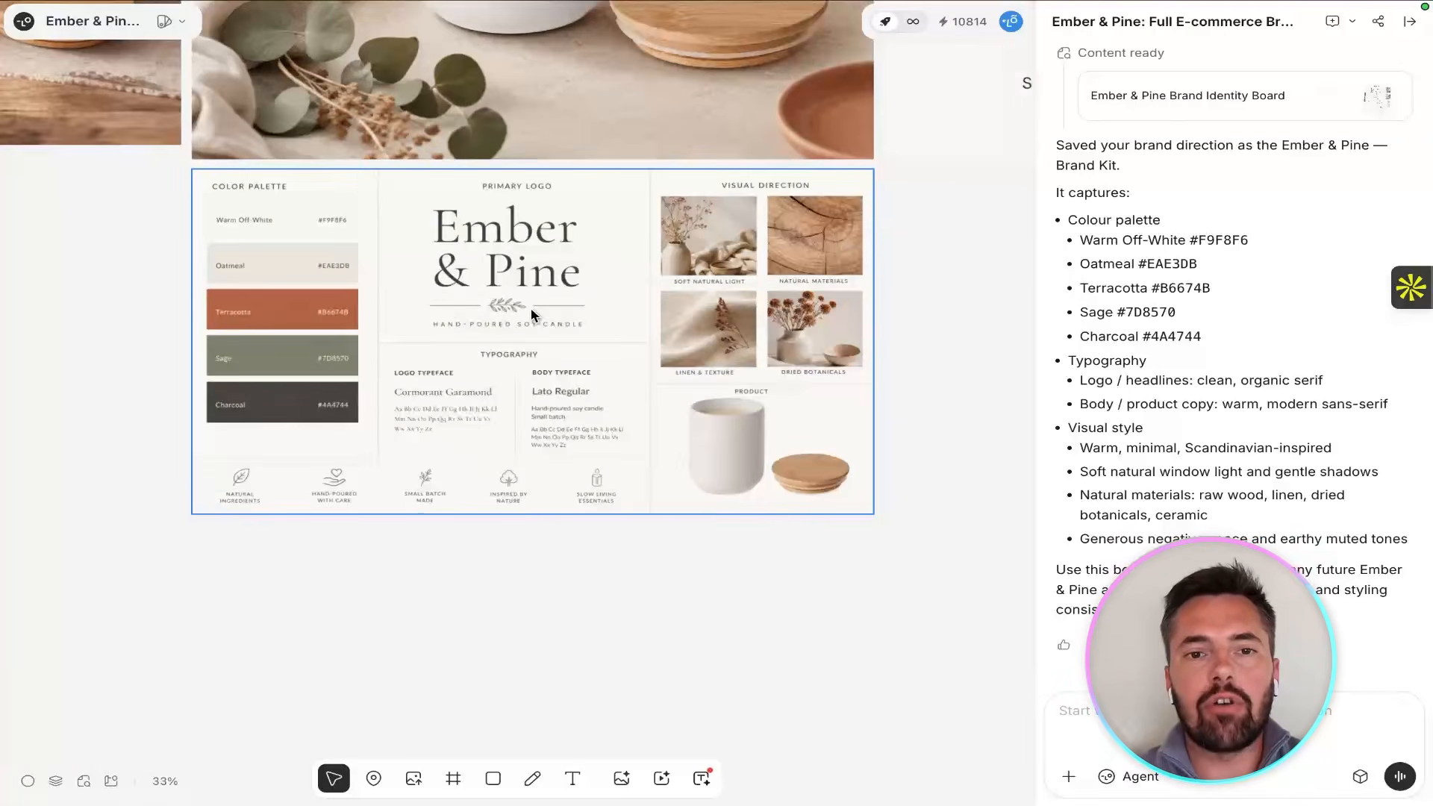
{"action": "scroll", "coordinate": [532, 314], "scroll_direction": "up", "scroll_amount": 3}
{"action": "scroll", "coordinate": [532, 315], "scroll_direction": "up", "scroll_amount": 2}
{"action": "scroll", "coordinate": [532, 315], "scroll_direction": "right", "scroll_amount": 1}
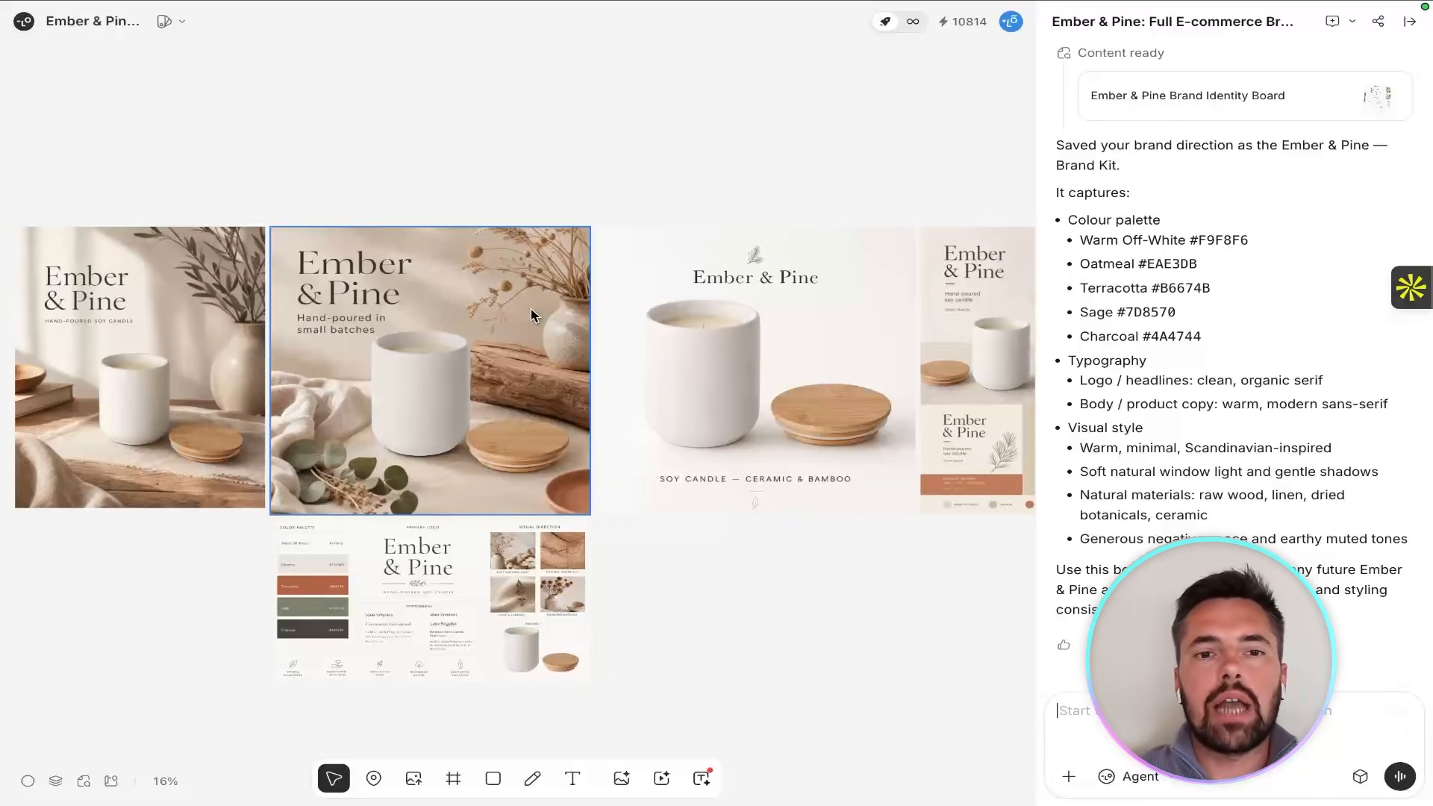
{"action": "scroll", "coordinate": [590, 307], "scroll_direction": "left", "scroll_amount": 3}
{"action": "scroll", "coordinate": [488, 316], "scroll_direction": "up", "scroll_amount": 3}
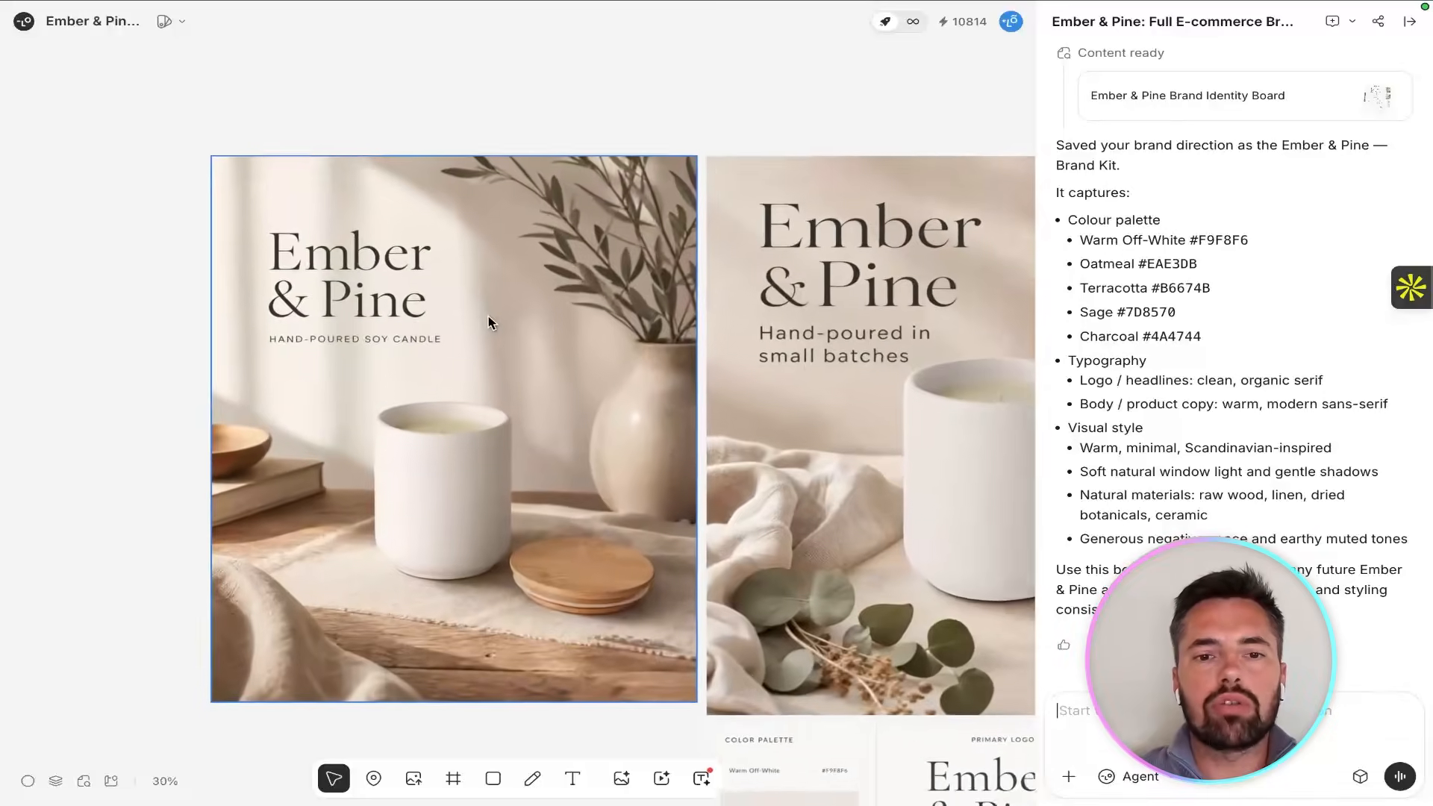
{"action": "scroll", "coordinate": [521, 410], "scroll_direction": "up", "scroll_amount": 1}
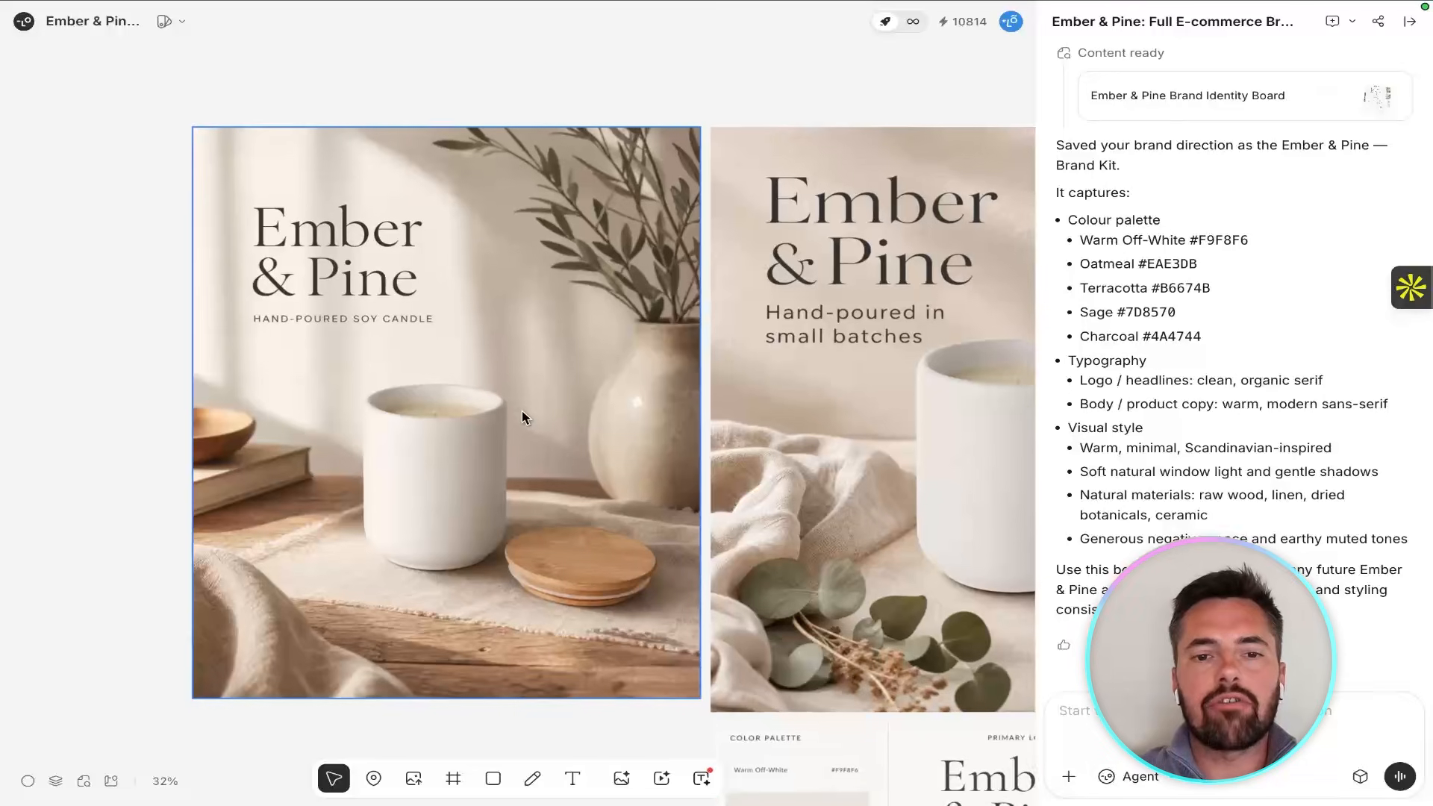
{"action": "scroll", "coordinate": [523, 416], "scroll_direction": "right", "scroll_amount": 10}
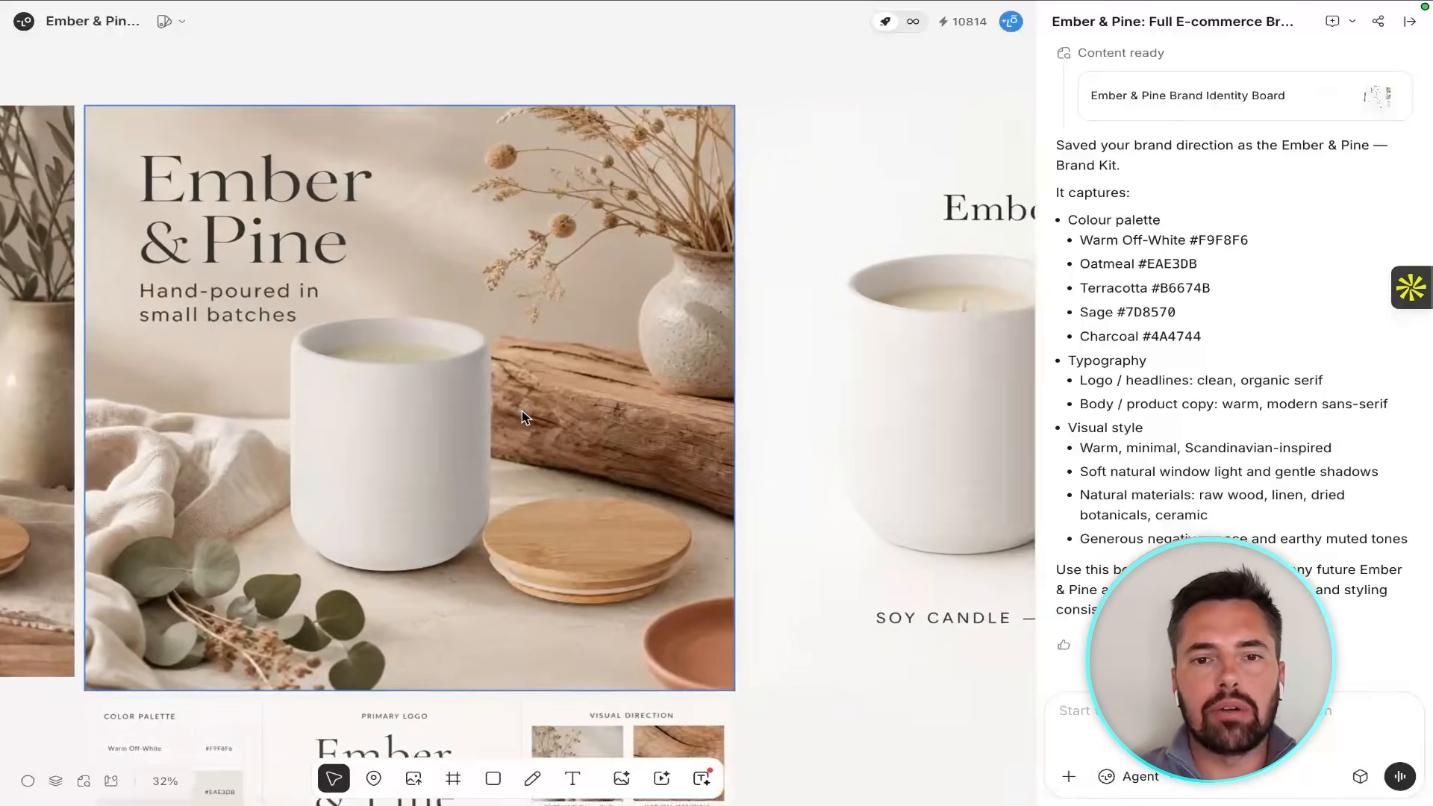
{"action": "scroll", "coordinate": [522, 410], "scroll_direction": "right", "scroll_amount": 15}
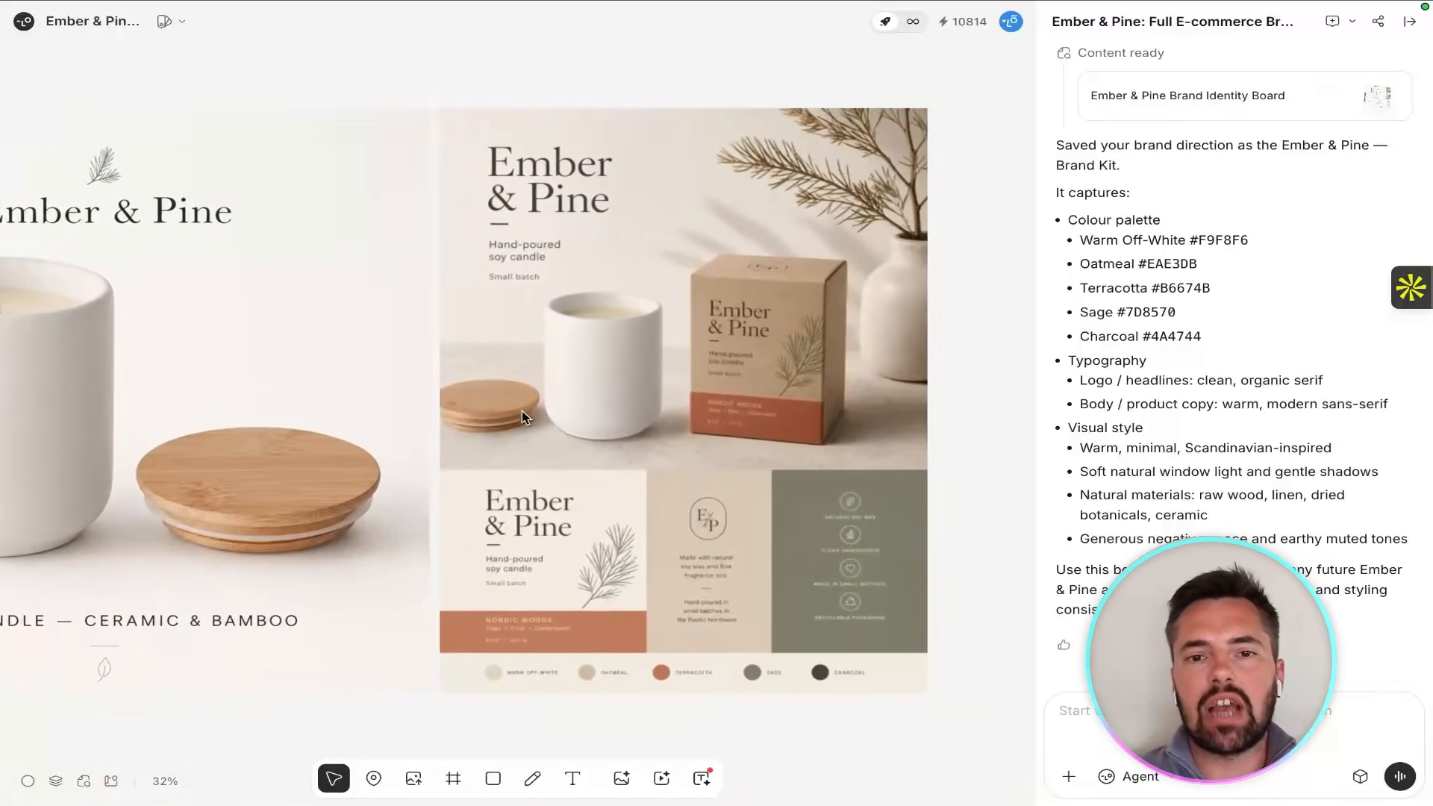
{"action": "left_click", "coordinate": [522, 410]}
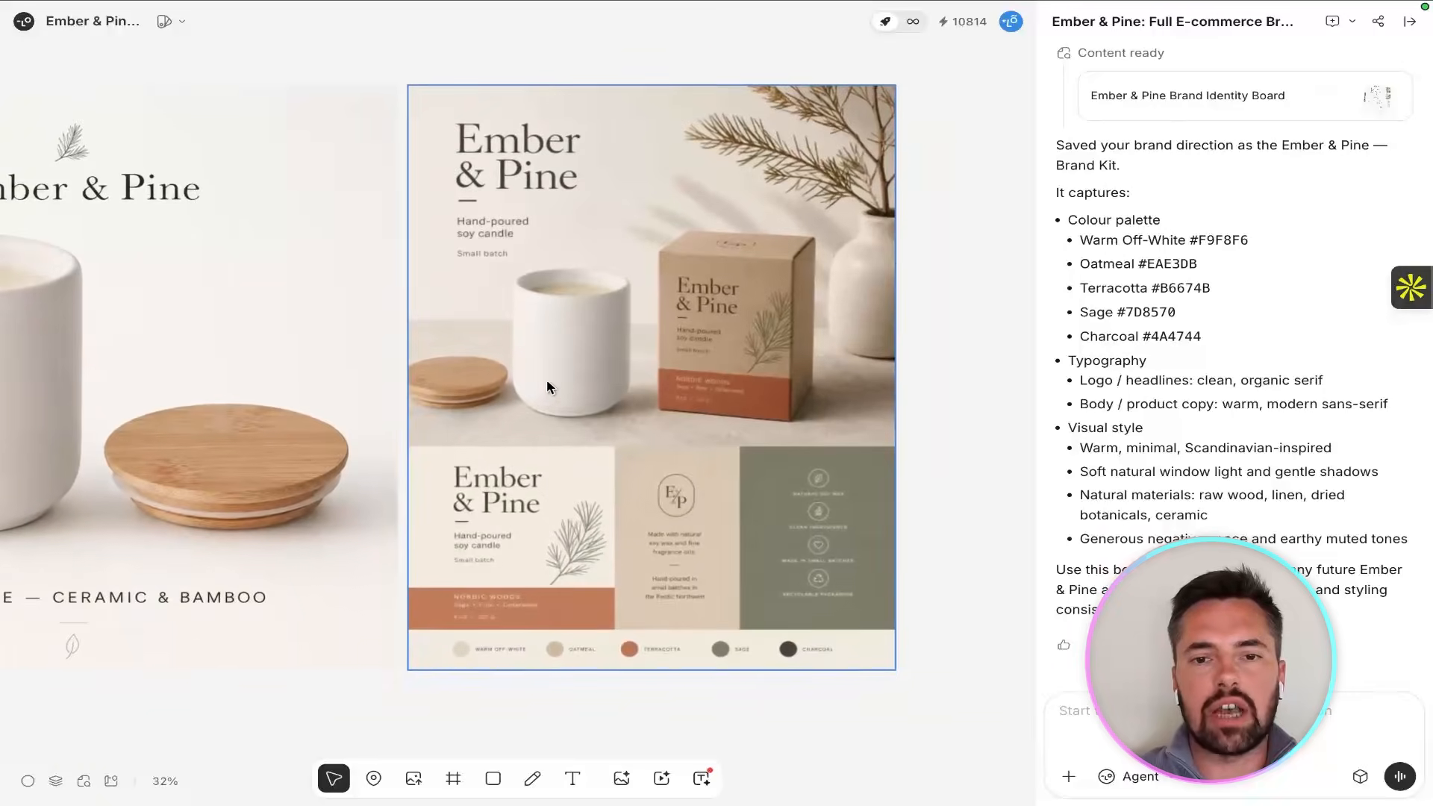
{"action": "scroll", "coordinate": [546, 387], "scroll_direction": "left", "scroll_amount": 7}
{"action": "left_click", "coordinate": [549, 388]}
{"action": "scroll", "coordinate": [551, 396], "scroll_direction": "down", "scroll_amount": 5}
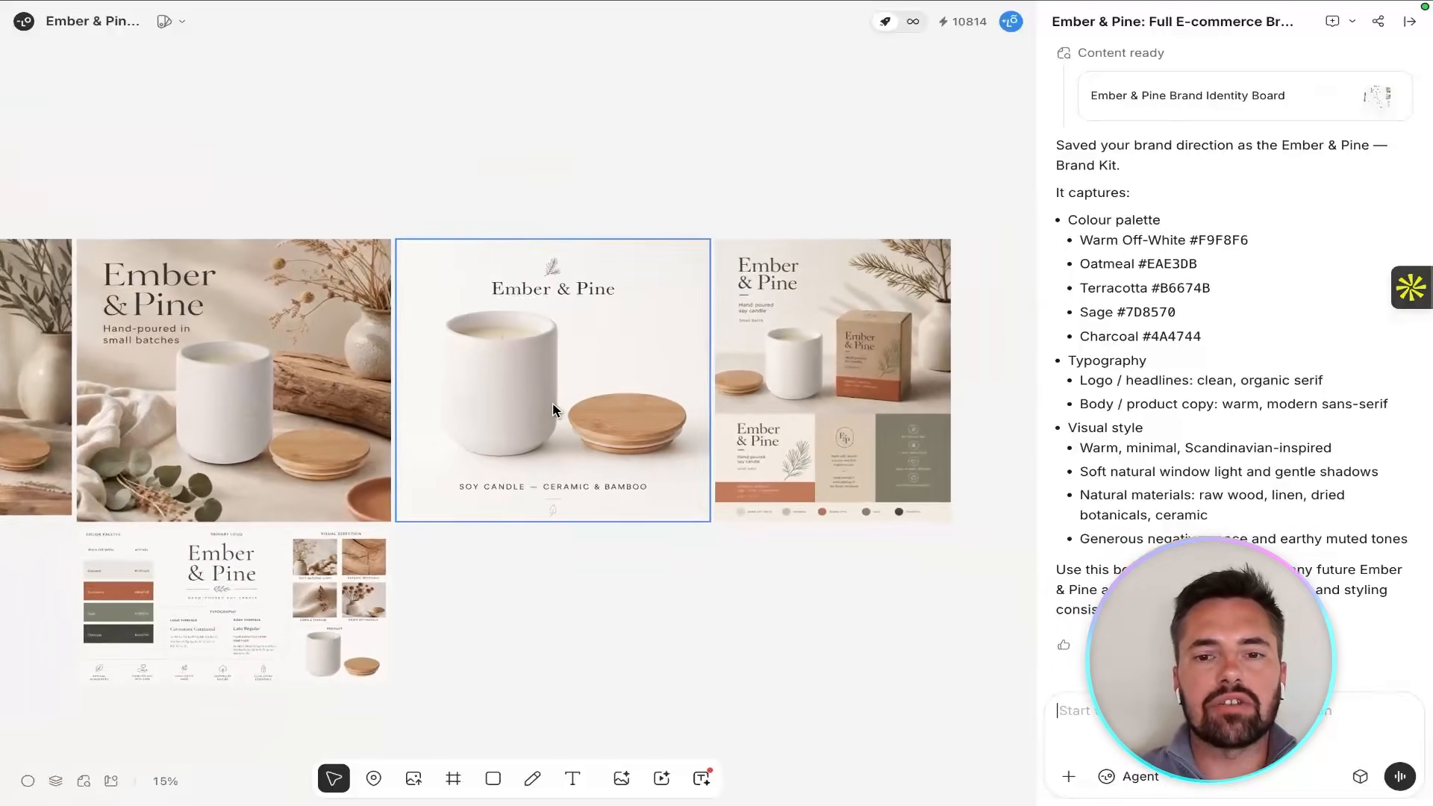
{"action": "scroll", "coordinate": [552, 410], "scroll_direction": "left", "scroll_amount": 3}
{"action": "scroll", "coordinate": [552, 409], "scroll_direction": "down", "scroll_amount": 3}
{"action": "scroll", "coordinate": [553, 410], "scroll_direction": "up", "scroll_amount": 1}
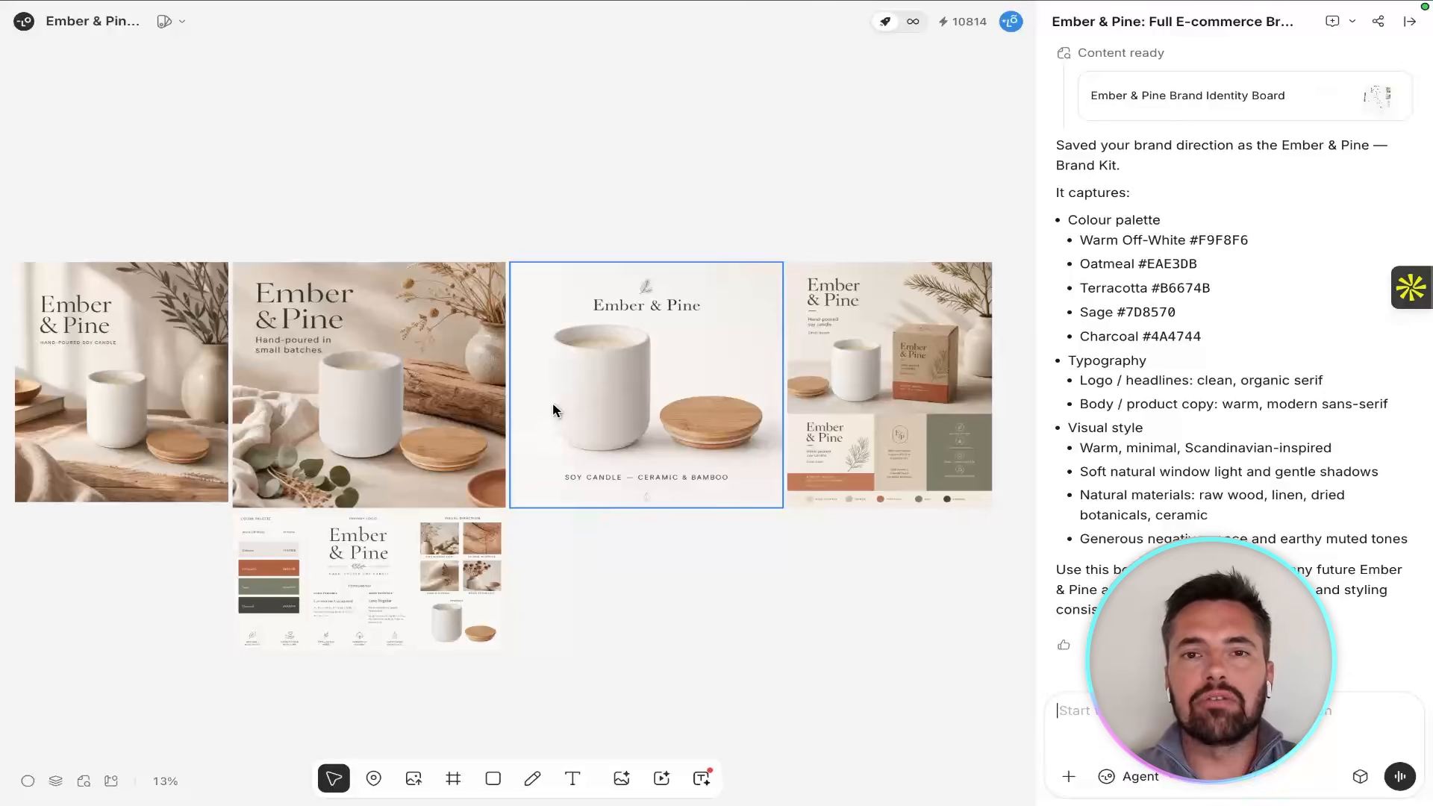
Inspect the product ad, social post, listing image and packaging concept one by one for consistent logo type, product and styling.
{"action": "left_click", "coordinate": [86, 378]}
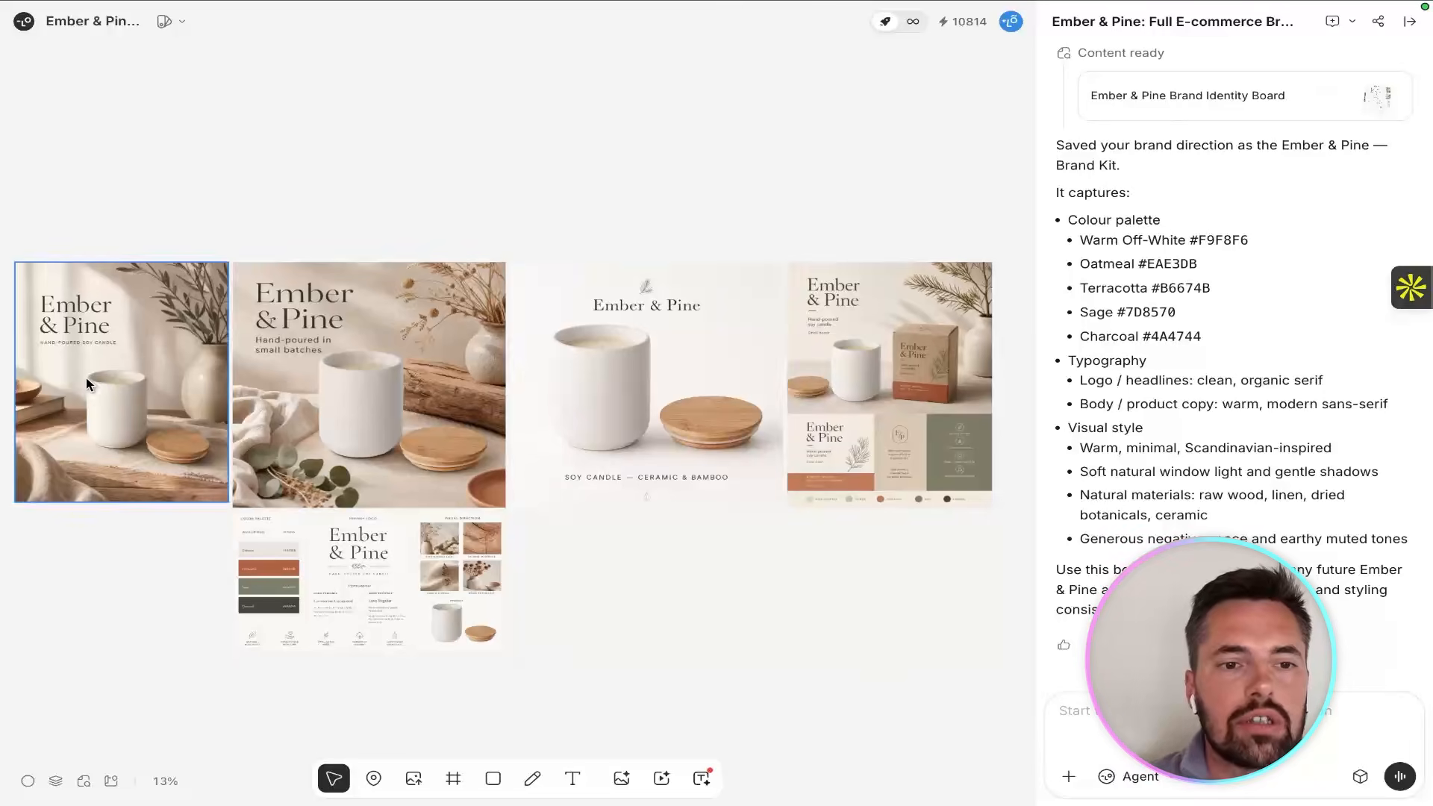
{"action": "scroll", "coordinate": [90, 385], "scroll_direction": "up", "scroll_amount": 5}
{"action": "scroll", "coordinate": [100, 404], "scroll_direction": "left", "scroll_amount": 3}
{"action": "scroll", "coordinate": [100, 404], "scroll_direction": "up", "scroll_amount": 2}
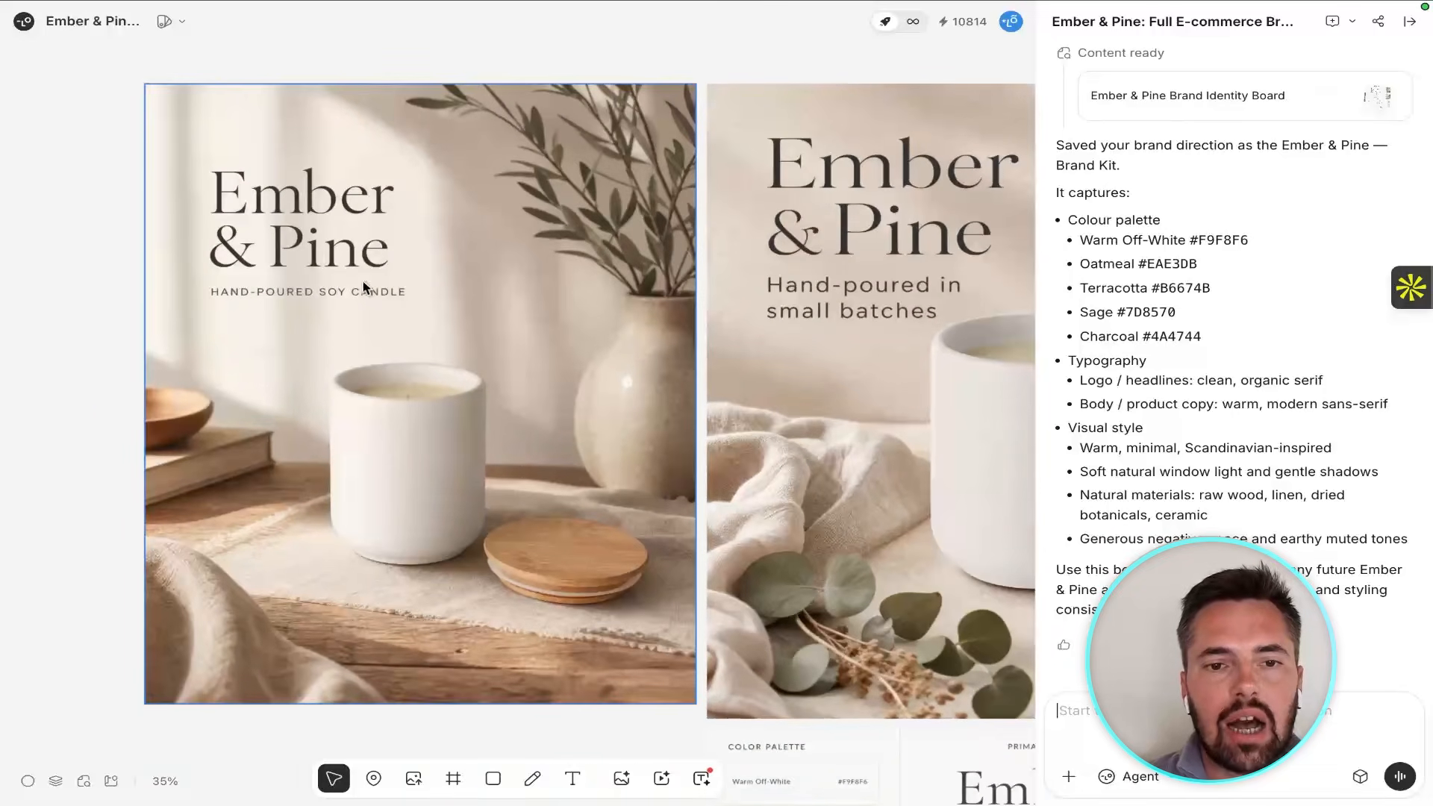
{"action": "scroll", "coordinate": [437, 360], "scroll_direction": "right", "scroll_amount": 10}
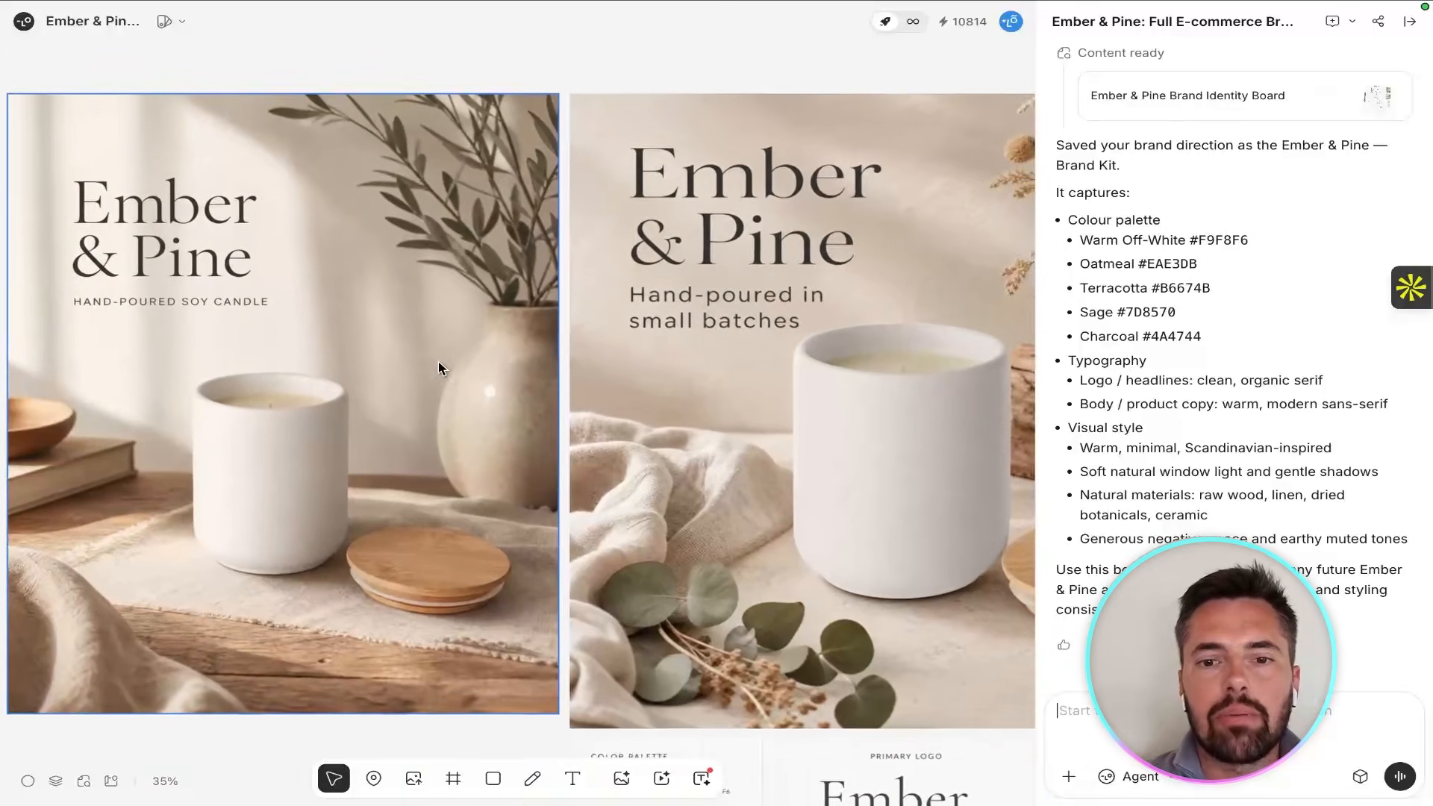
{"action": "scroll", "coordinate": [437, 361], "scroll_direction": "right", "scroll_amount": 2}
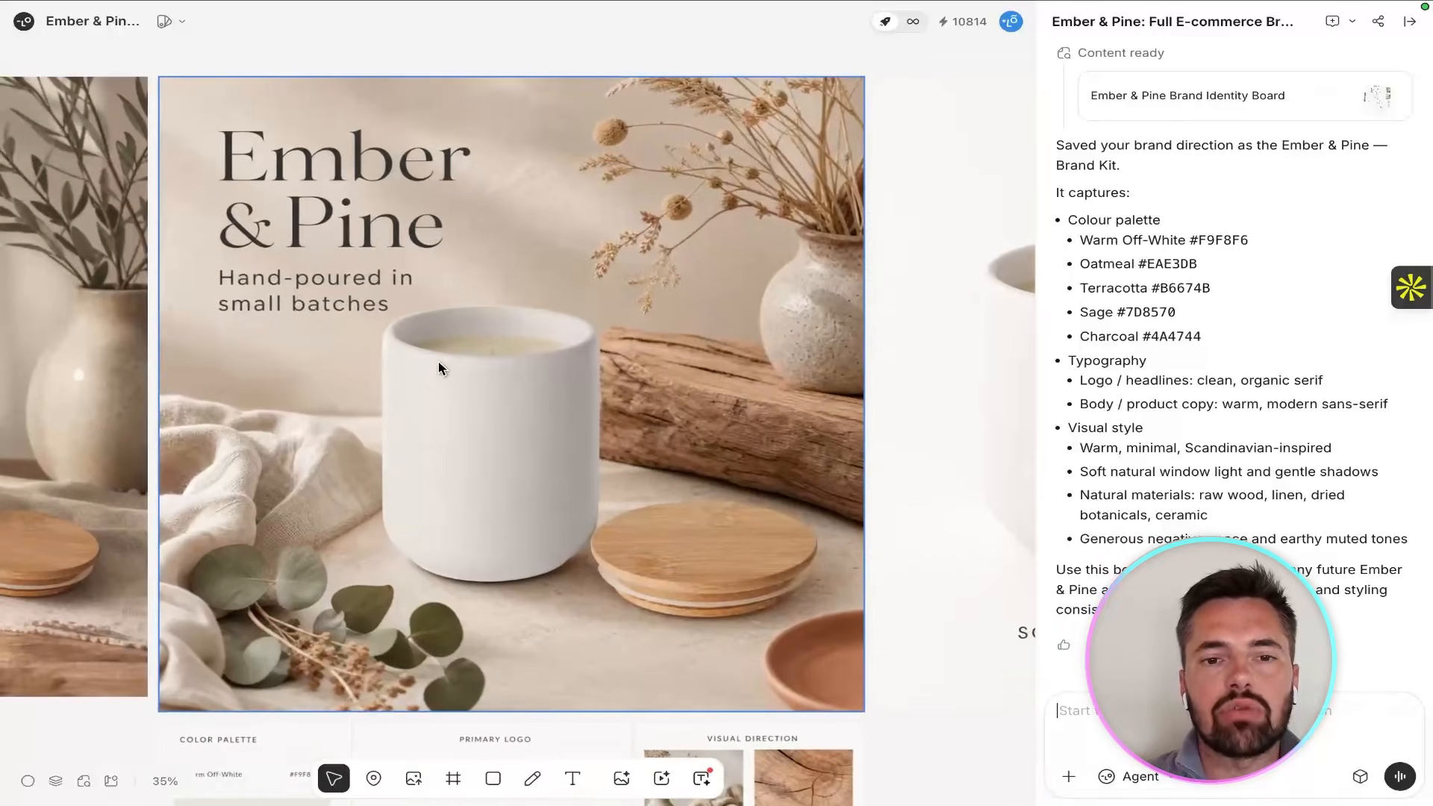
{"action": "scroll", "coordinate": [438, 361], "scroll_direction": "right", "scroll_amount": 8}
{"action": "scroll", "coordinate": [437, 361], "scroll_direction": "right", "scroll_amount": 4}
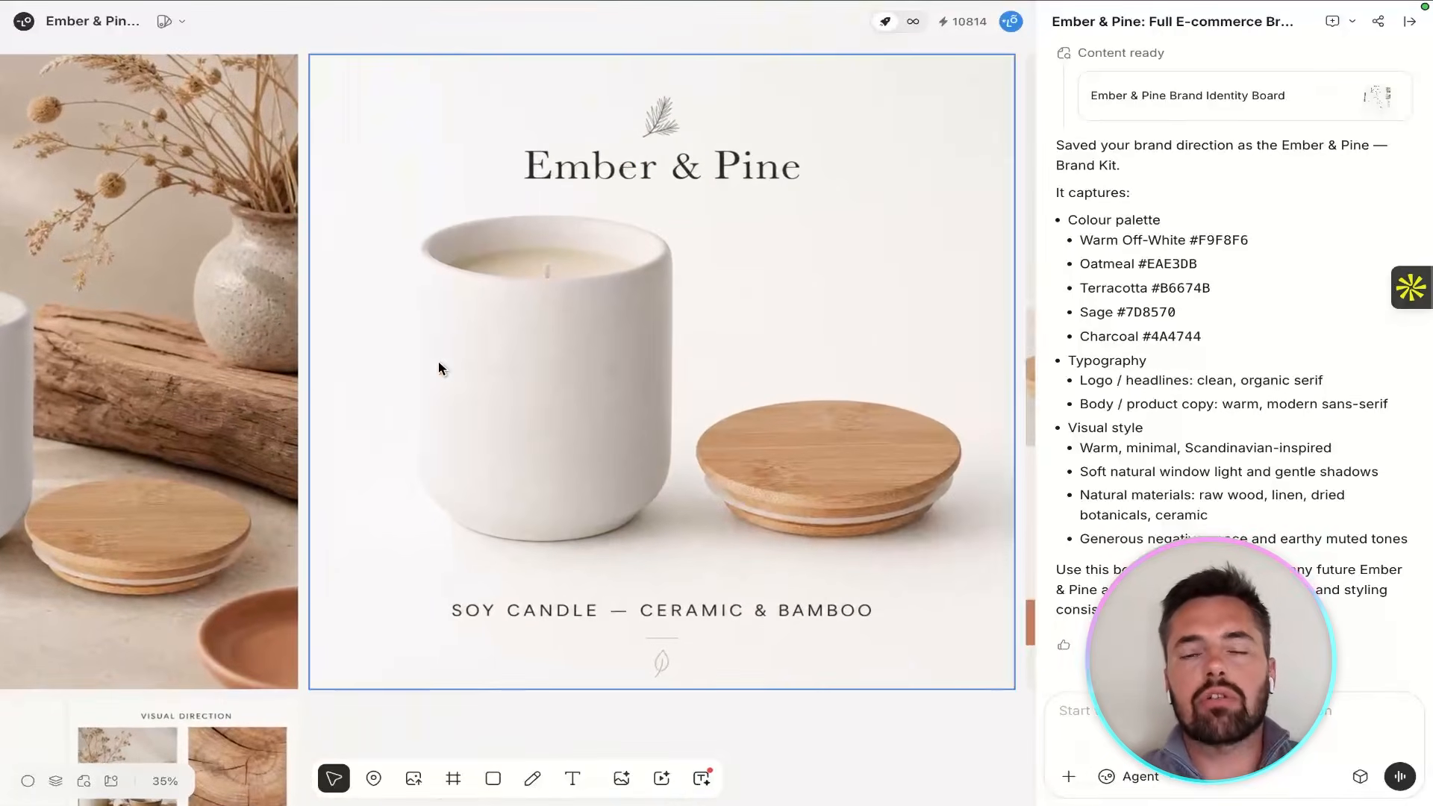
{"action": "scroll", "coordinate": [438, 361], "scroll_direction": "right", "scroll_amount": 4}
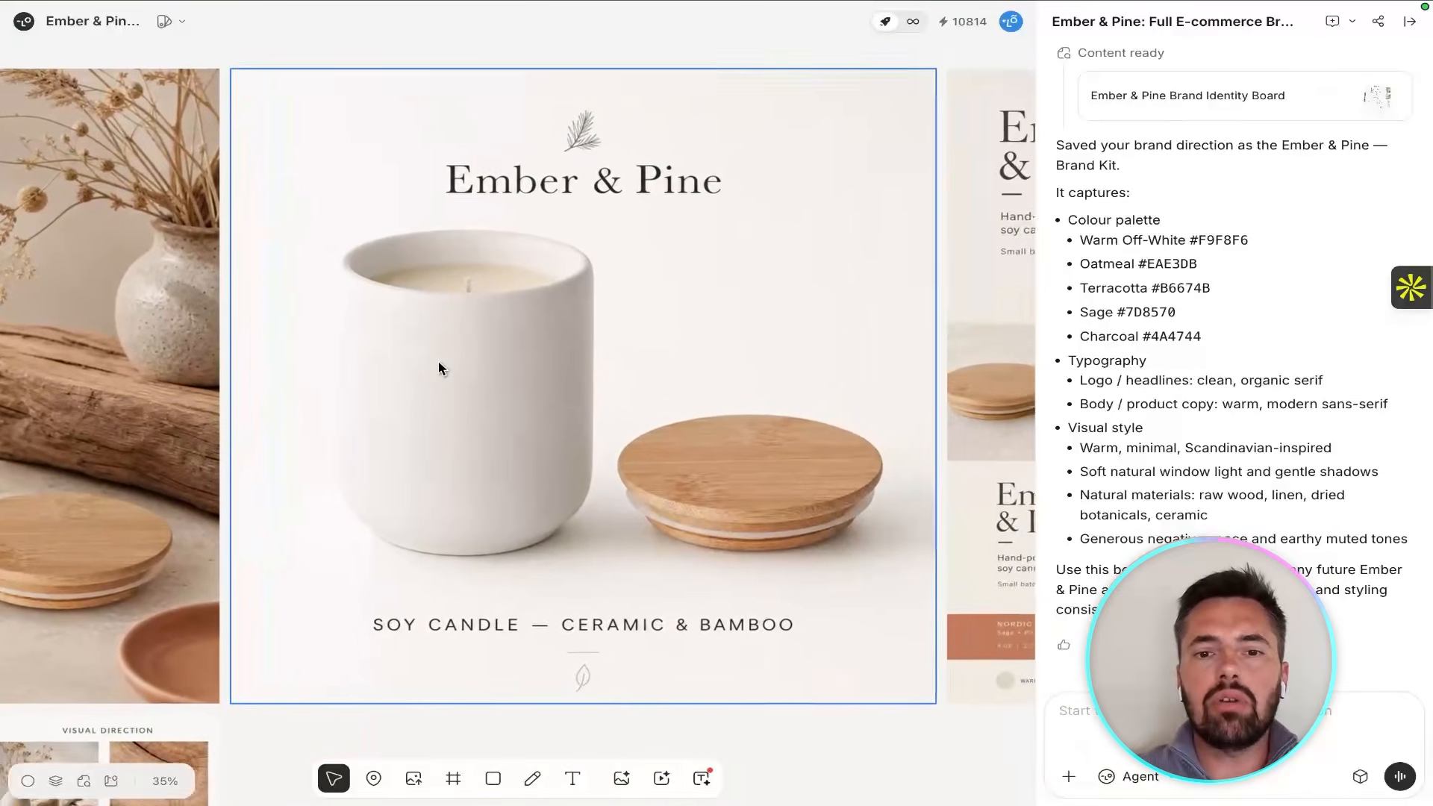
{"action": "scroll", "coordinate": [438, 361], "scroll_direction": "right", "scroll_amount": 10}
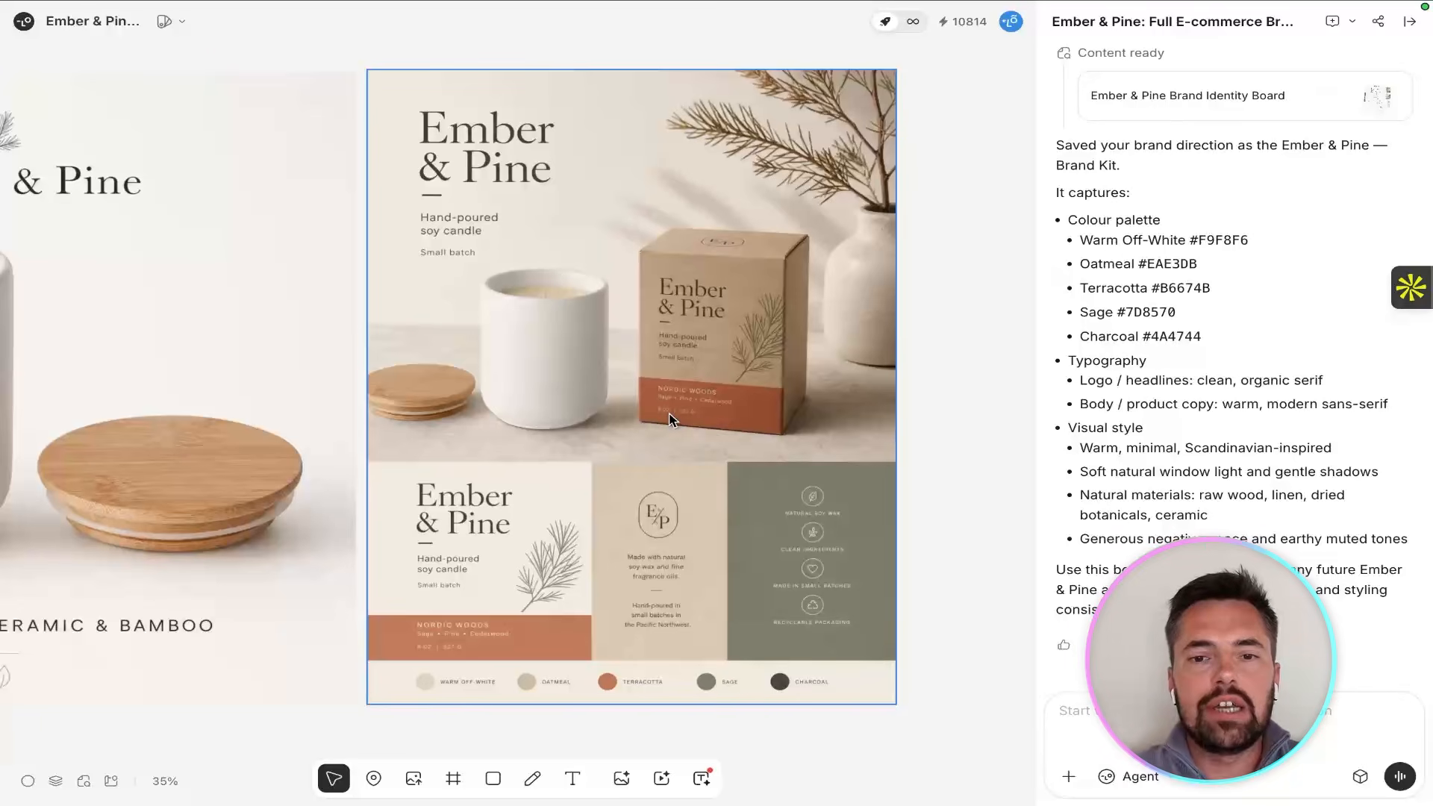
{"action": "scroll", "coordinate": [669, 420], "scroll_direction": "left", "scroll_amount": 4}
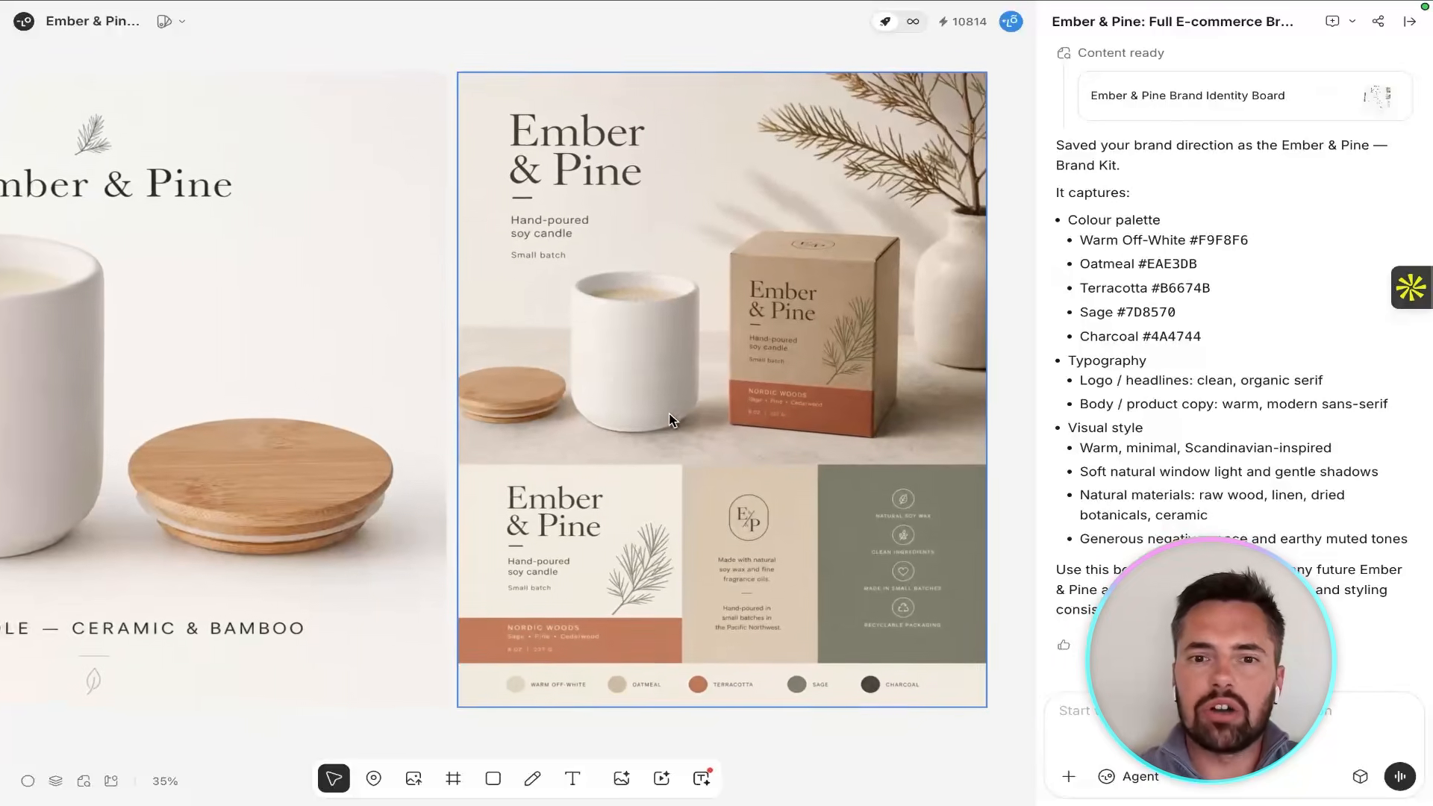
{"action": "scroll", "coordinate": [670, 420], "scroll_direction": "left", "scroll_amount": 10}
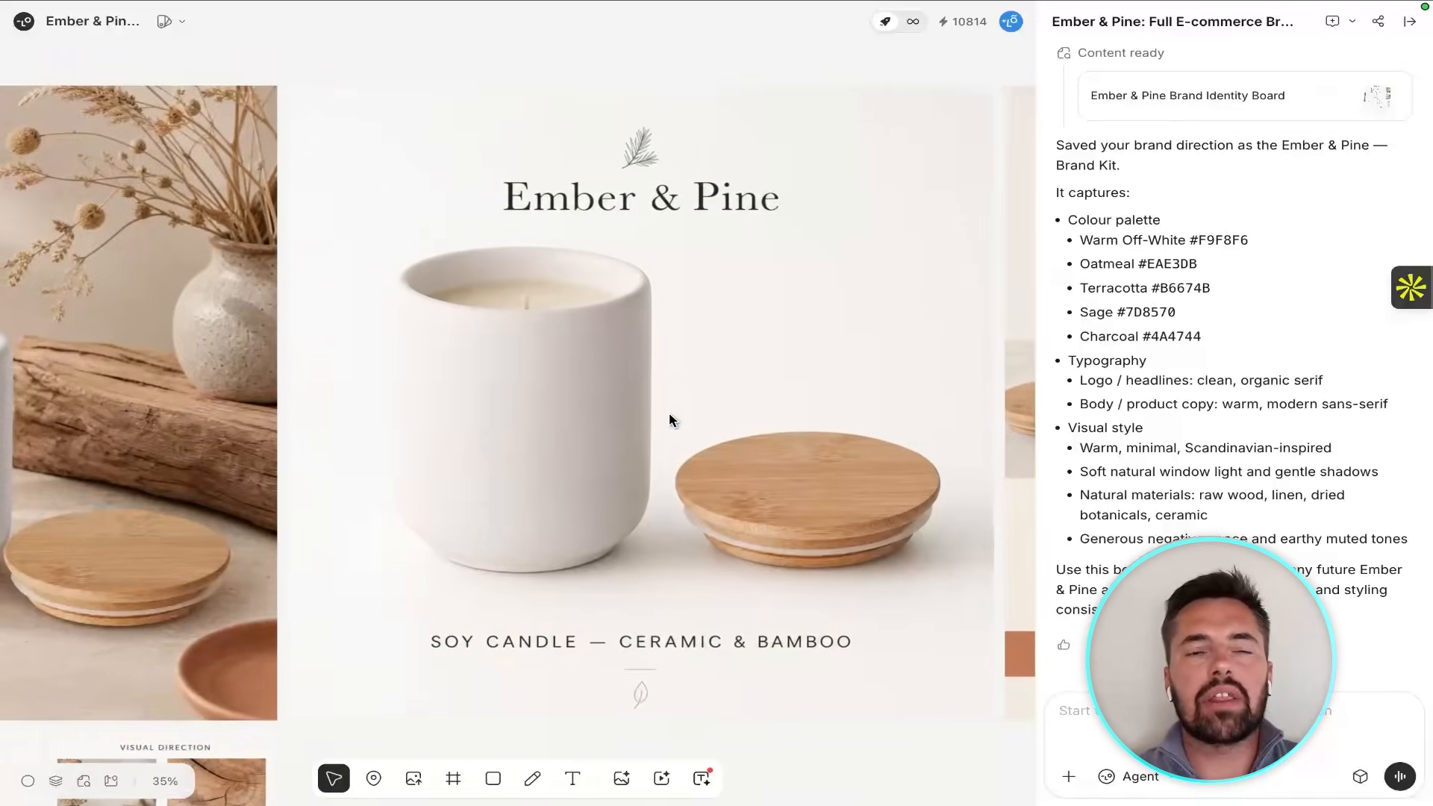
{"action": "scroll", "coordinate": [669, 419], "scroll_direction": "left", "scroll_amount": 20}
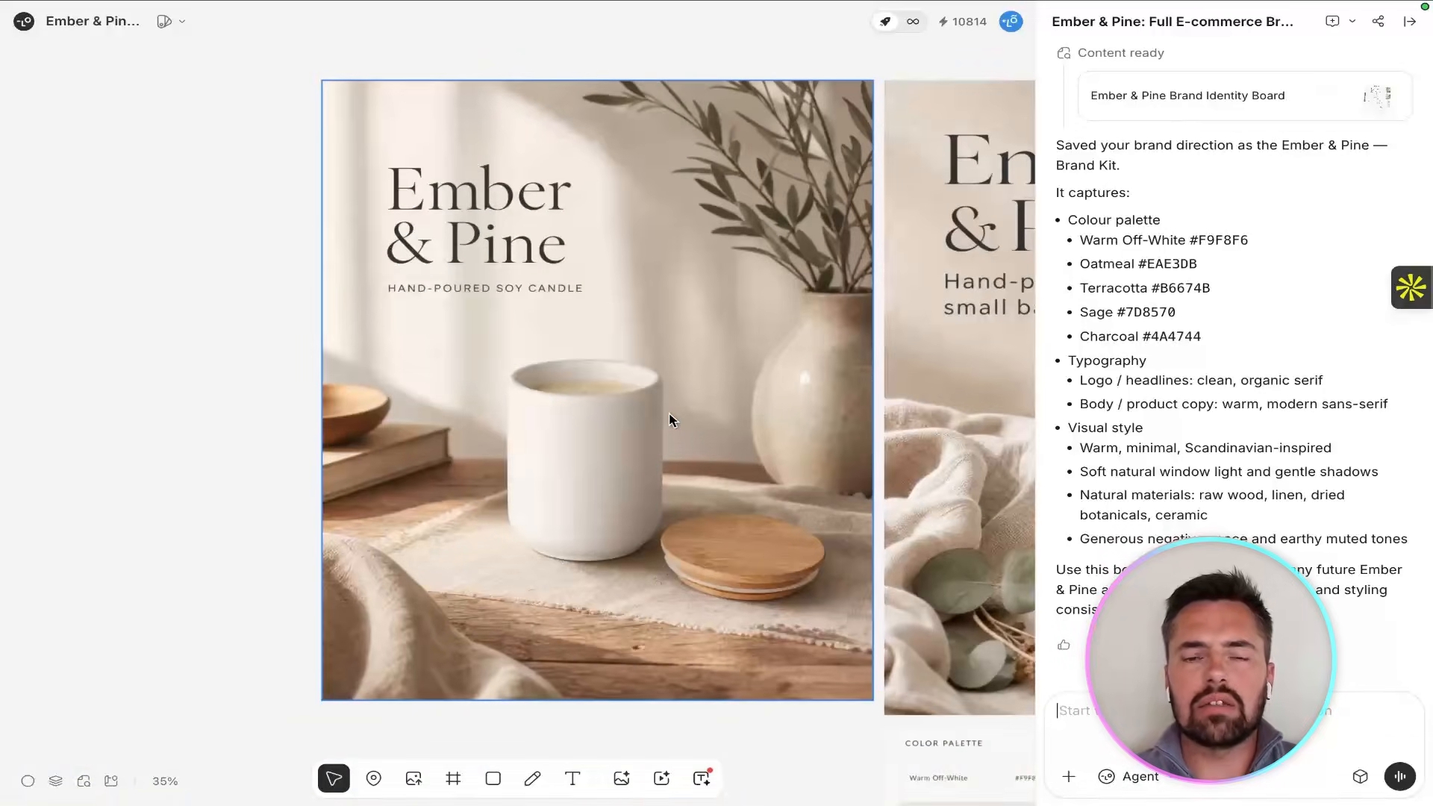
{"action": "scroll", "coordinate": [669, 420], "scroll_direction": "left", "scroll_amount": 12}
{"action": "scroll", "coordinate": [670, 419], "scroll_direction": "down", "scroll_amount": 5}
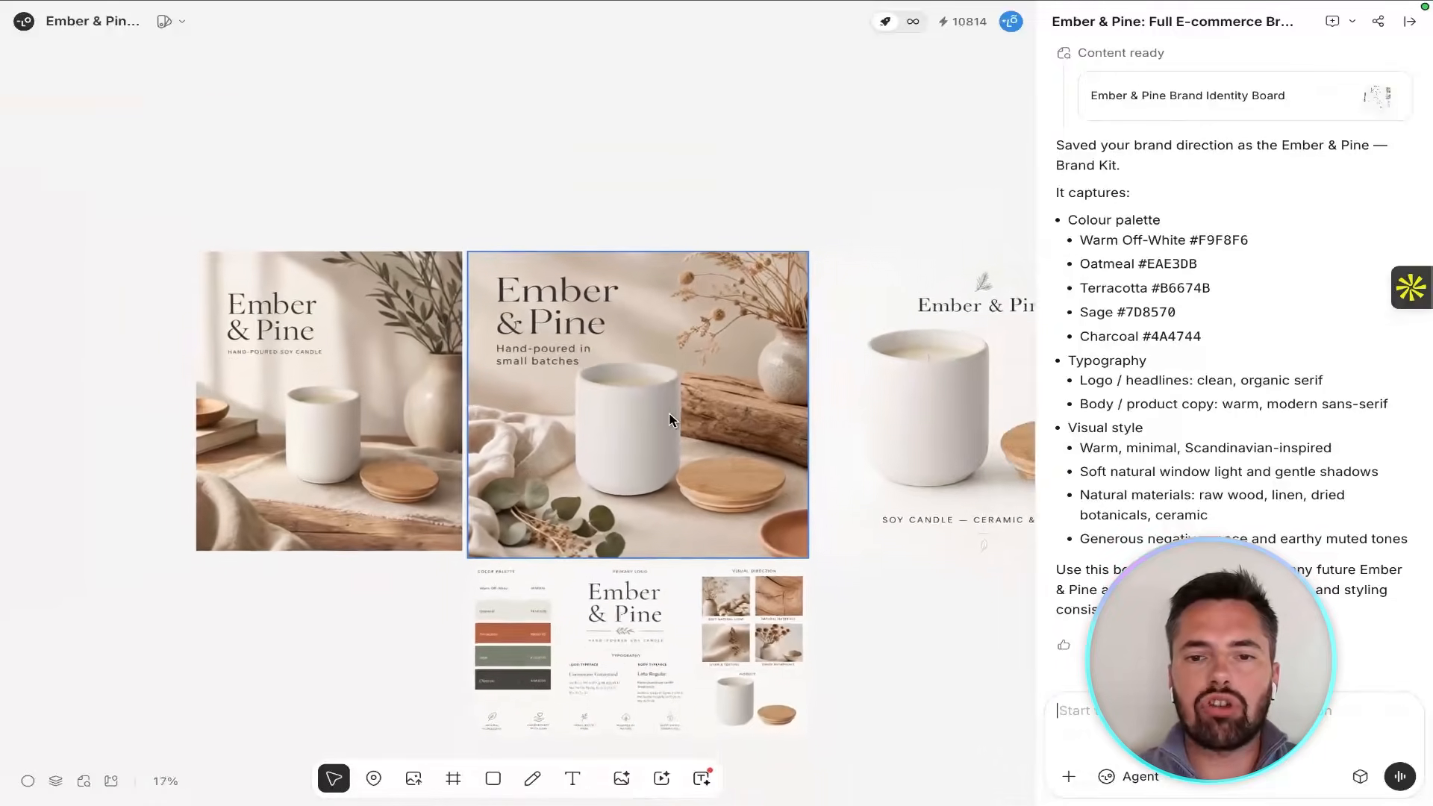
{"action": "scroll", "coordinate": [669, 419], "scroll_direction": "right", "scroll_amount": 6}
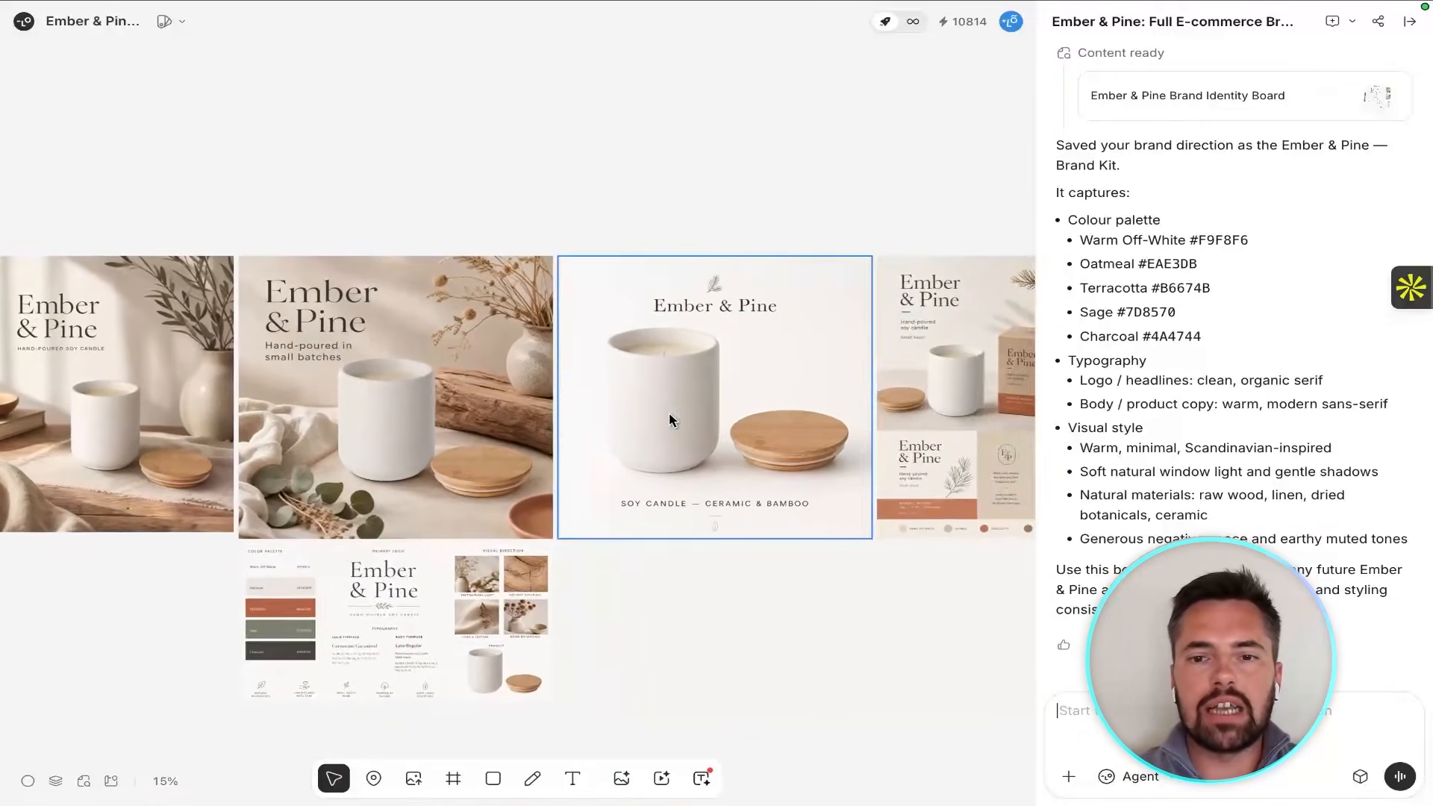
{"action": "scroll", "coordinate": [669, 424], "scroll_direction": "down", "scroll_amount": 3}
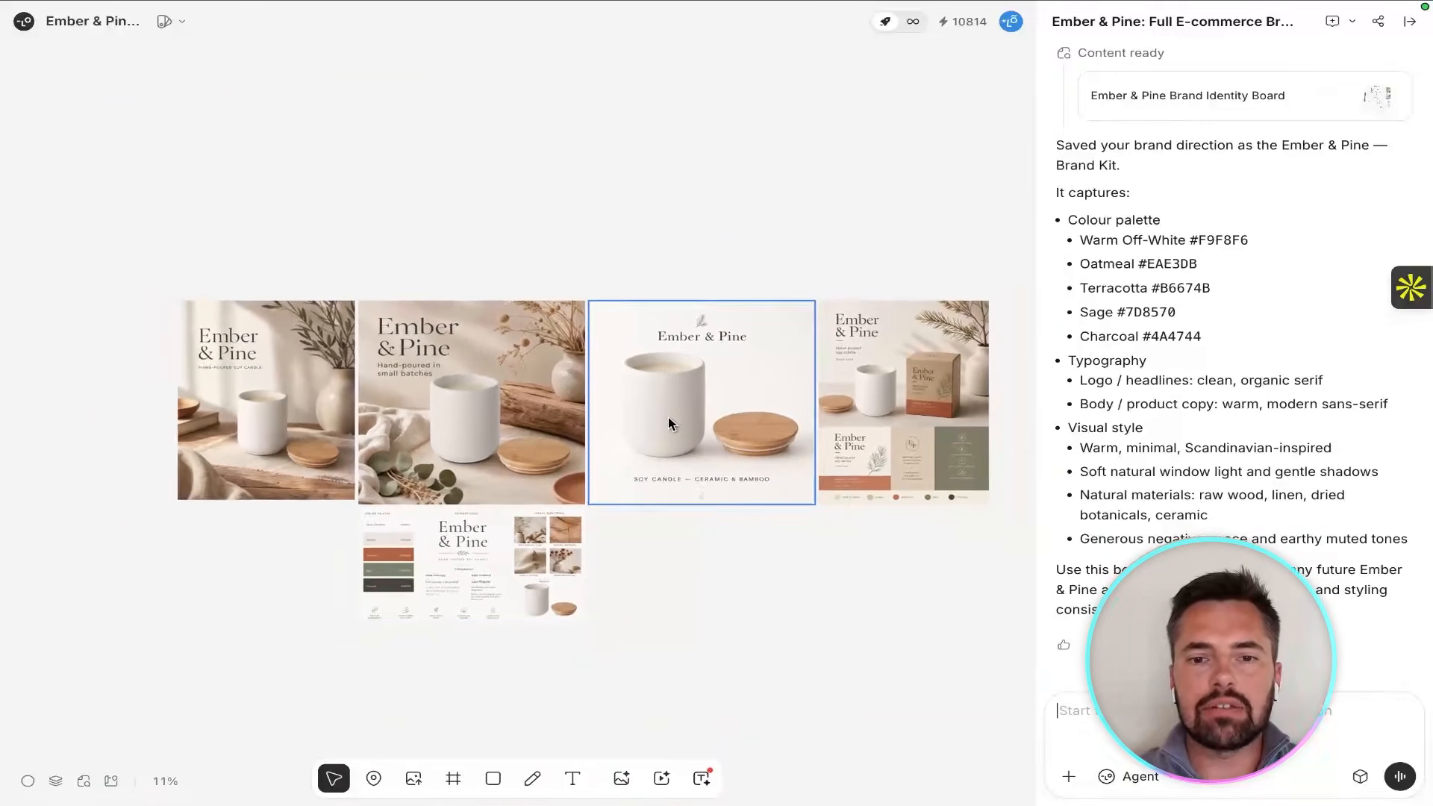
Enlarge the brand identity board below the assets to about twice its size on the canvas.
{"action": "left_click", "coordinate": [538, 565]}
{"action": "left_click_drag", "start_coordinate": [586, 619], "coordinate": [806, 697]}
{"action": "left_click", "coordinate": [888, 679]}
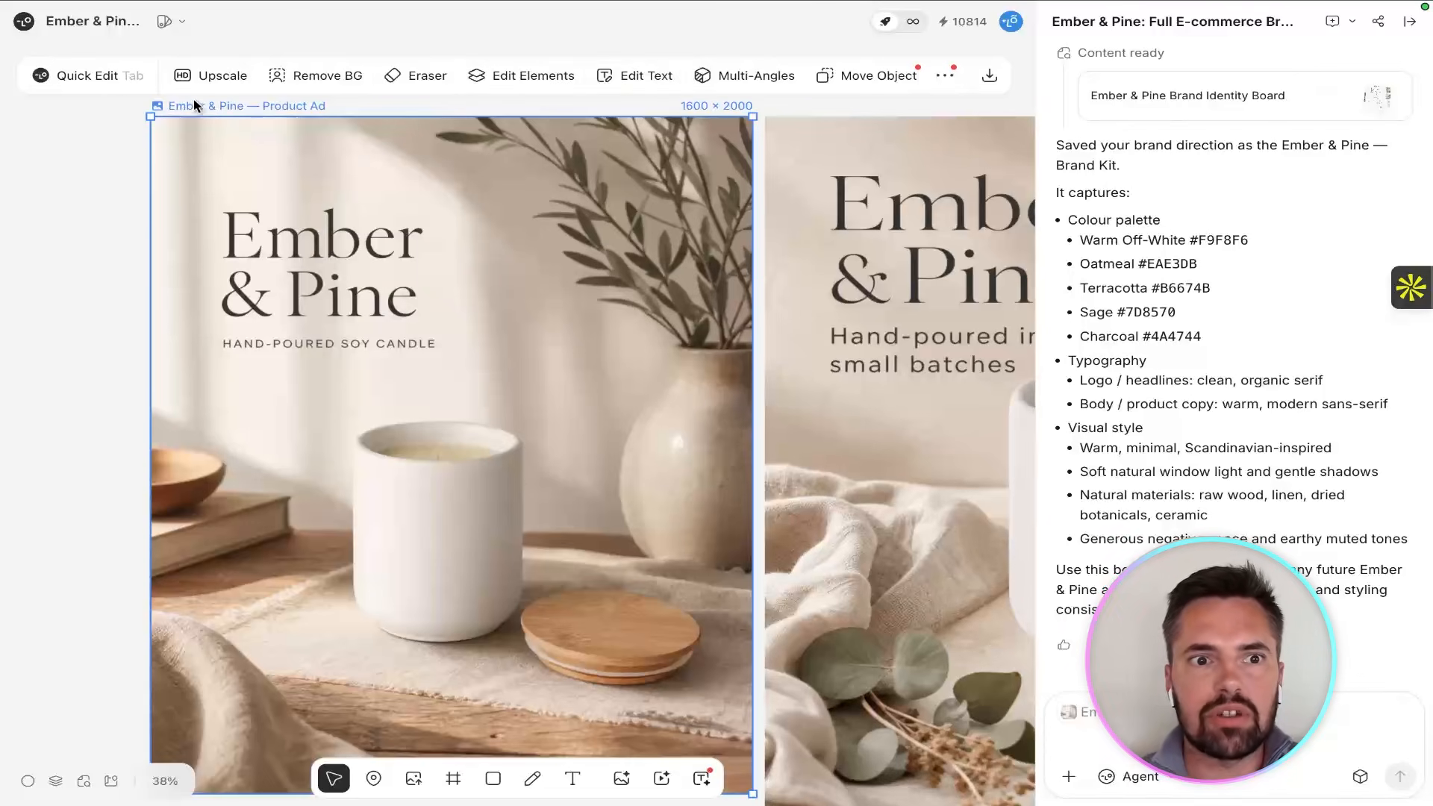
Quick Edit the Product Ad image with the prompt: change the headline to "Made in small batches" and move above the candle.
{"action": "left_click", "coordinate": [114, 77]}
{"action": "type", "text": "change the"}
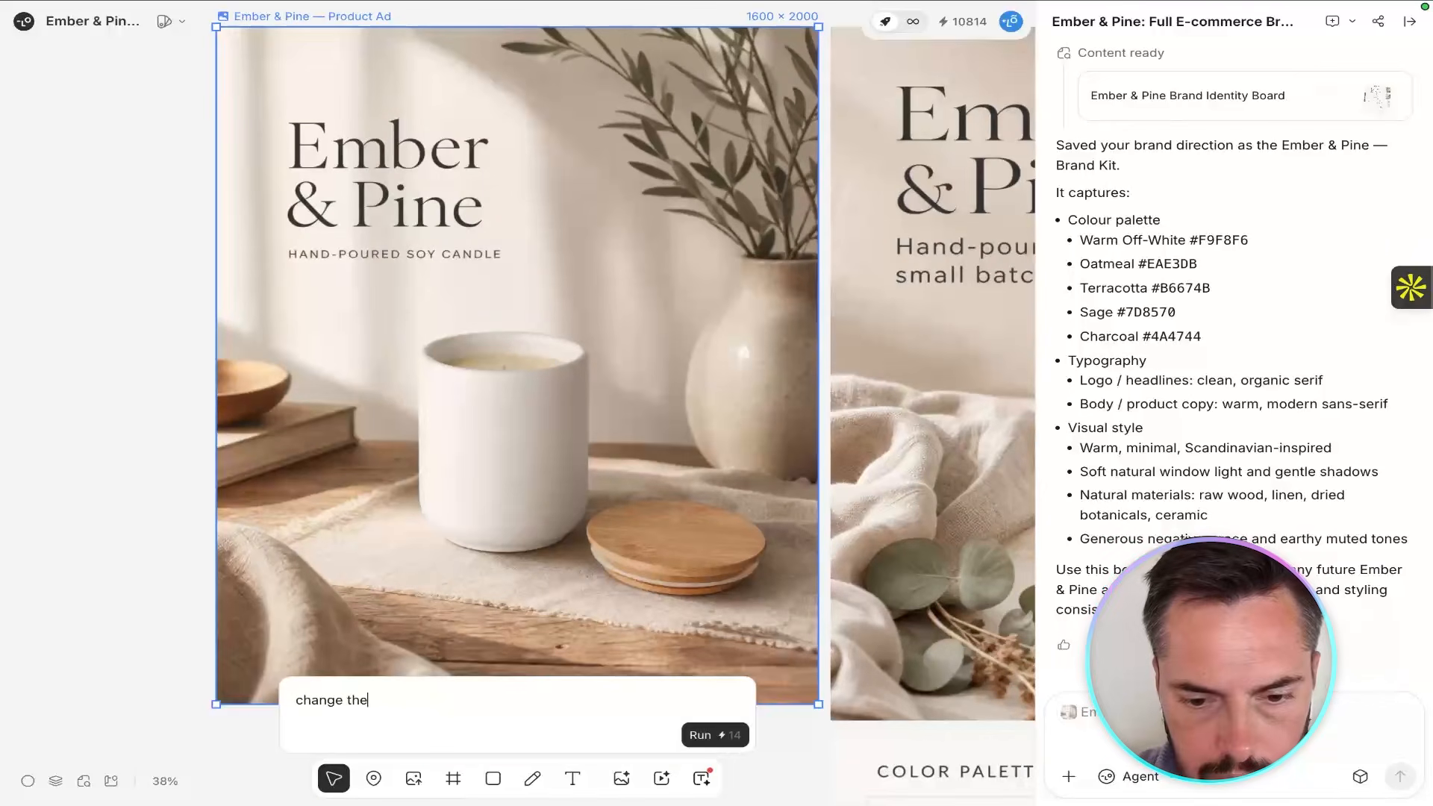
{"action": "type", "text": " headline to \"Made in small batches\" and move above the candle"}
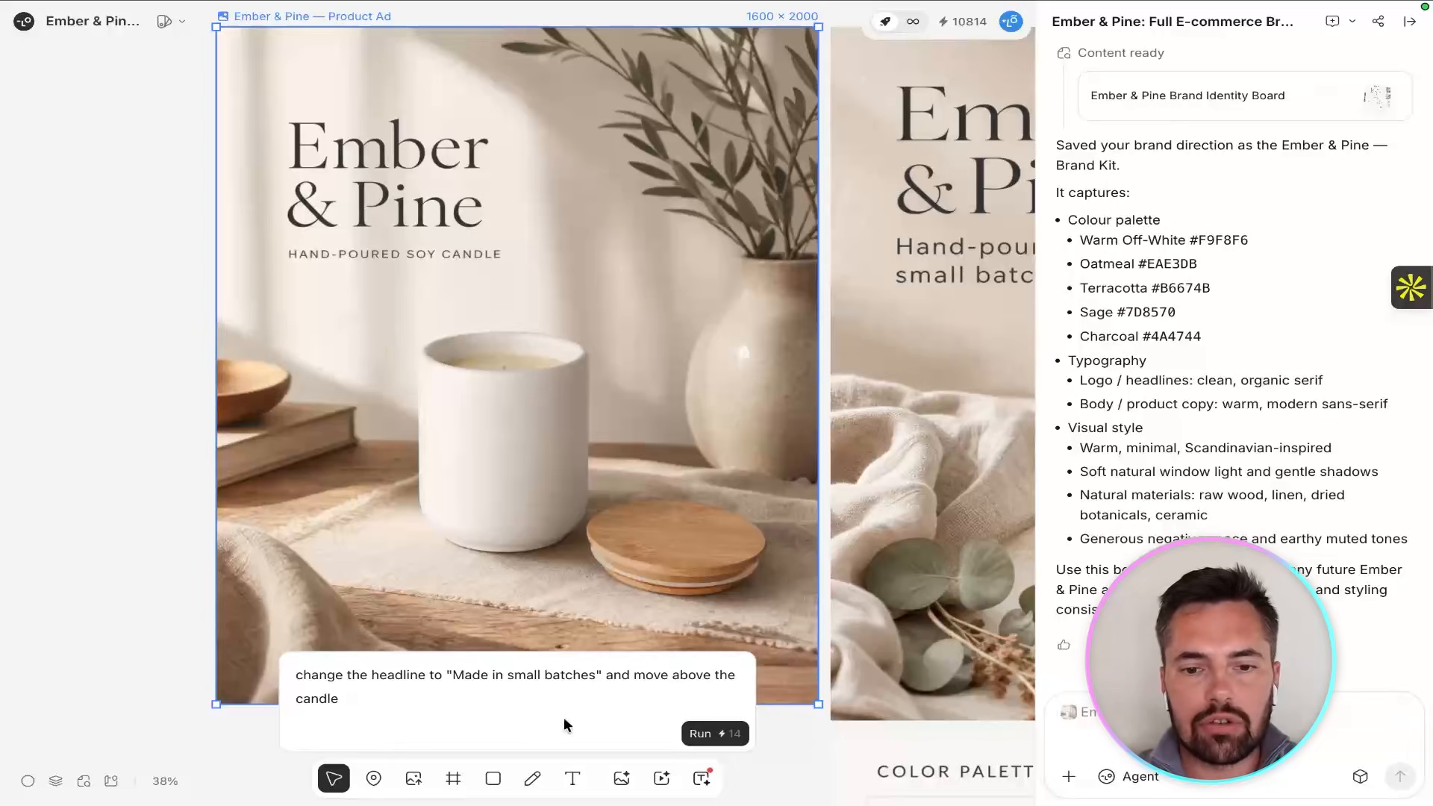
{"action": "key", "text": "ctrl+a"}
{"action": "type", "text": "change the headline to \""}
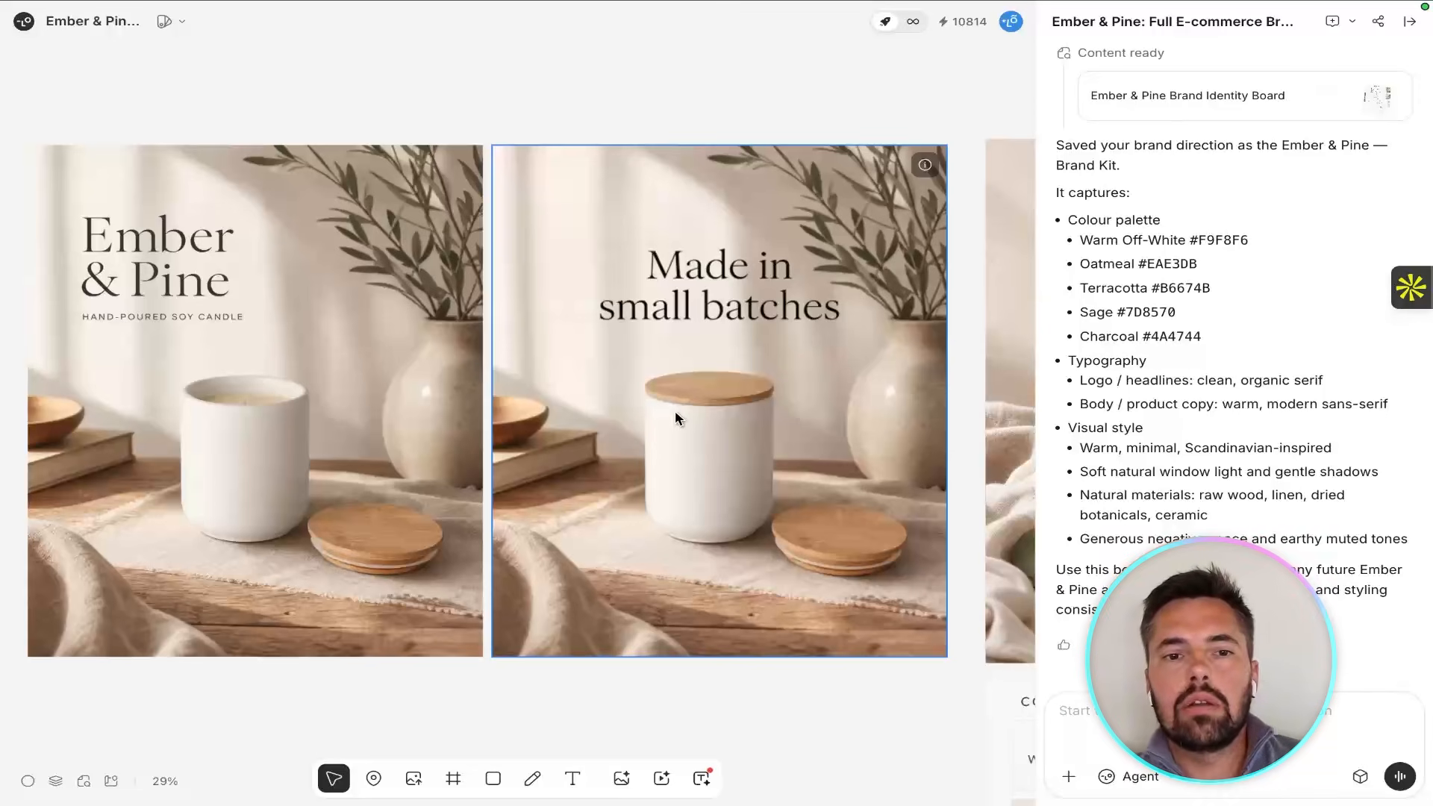
{"action": "scroll", "coordinate": [700, 369], "scroll_direction": "down", "scroll_amount": 1}
{"action": "scroll", "coordinate": [707, 366], "scroll_direction": "down", "scroll_amount": 5}
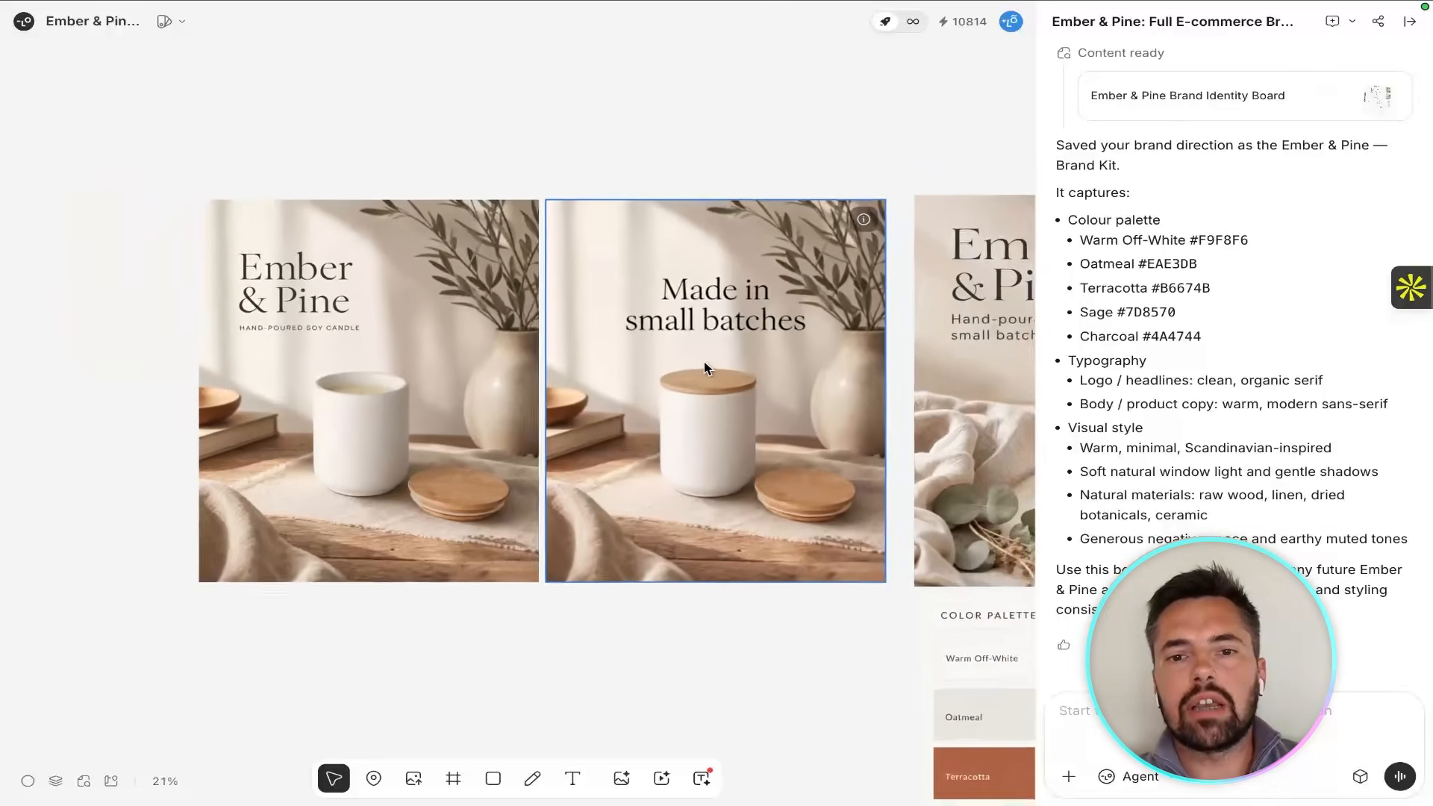
{"action": "scroll", "coordinate": [704, 361], "scroll_direction": "down", "scroll_amount": 2}
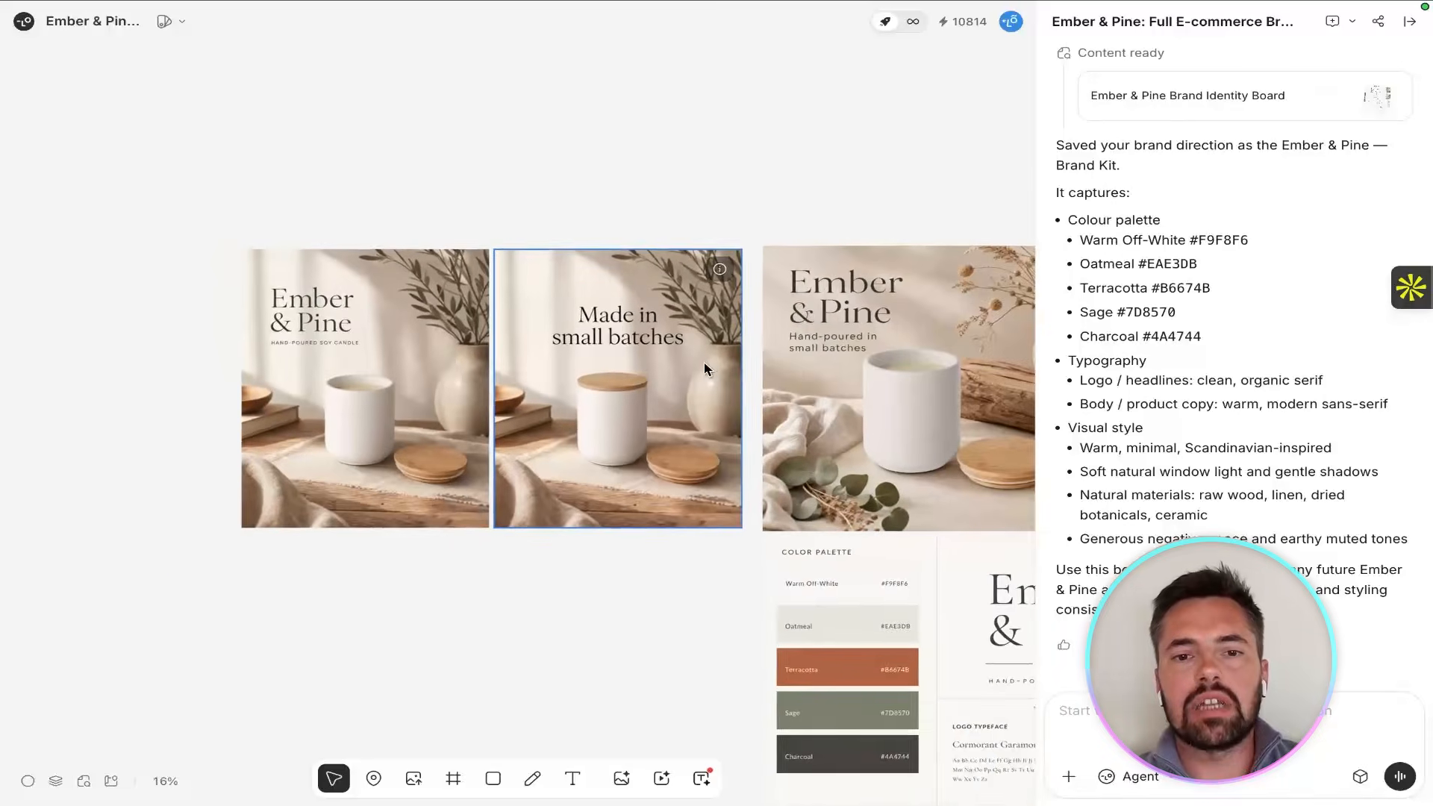
{"action": "scroll", "coordinate": [705, 361], "scroll_direction": "right", "scroll_amount": 3}
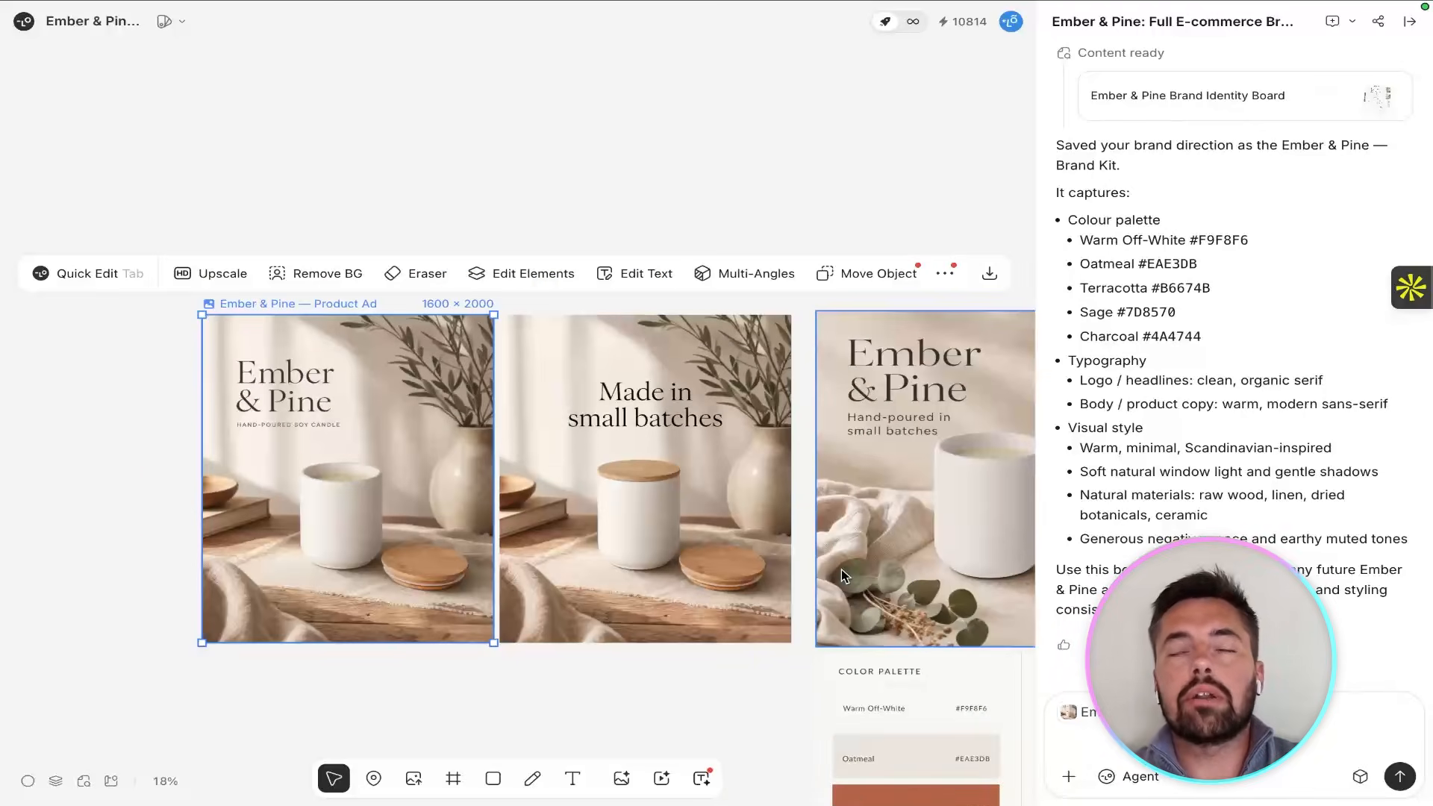
Prompt the agent to generate a refined, minimal, slightly condensed Ember & Pine wordmark for the ceramic vessel, bamboo lid and campaign headline.
{"action": "key", "text": "ctrl+v"}
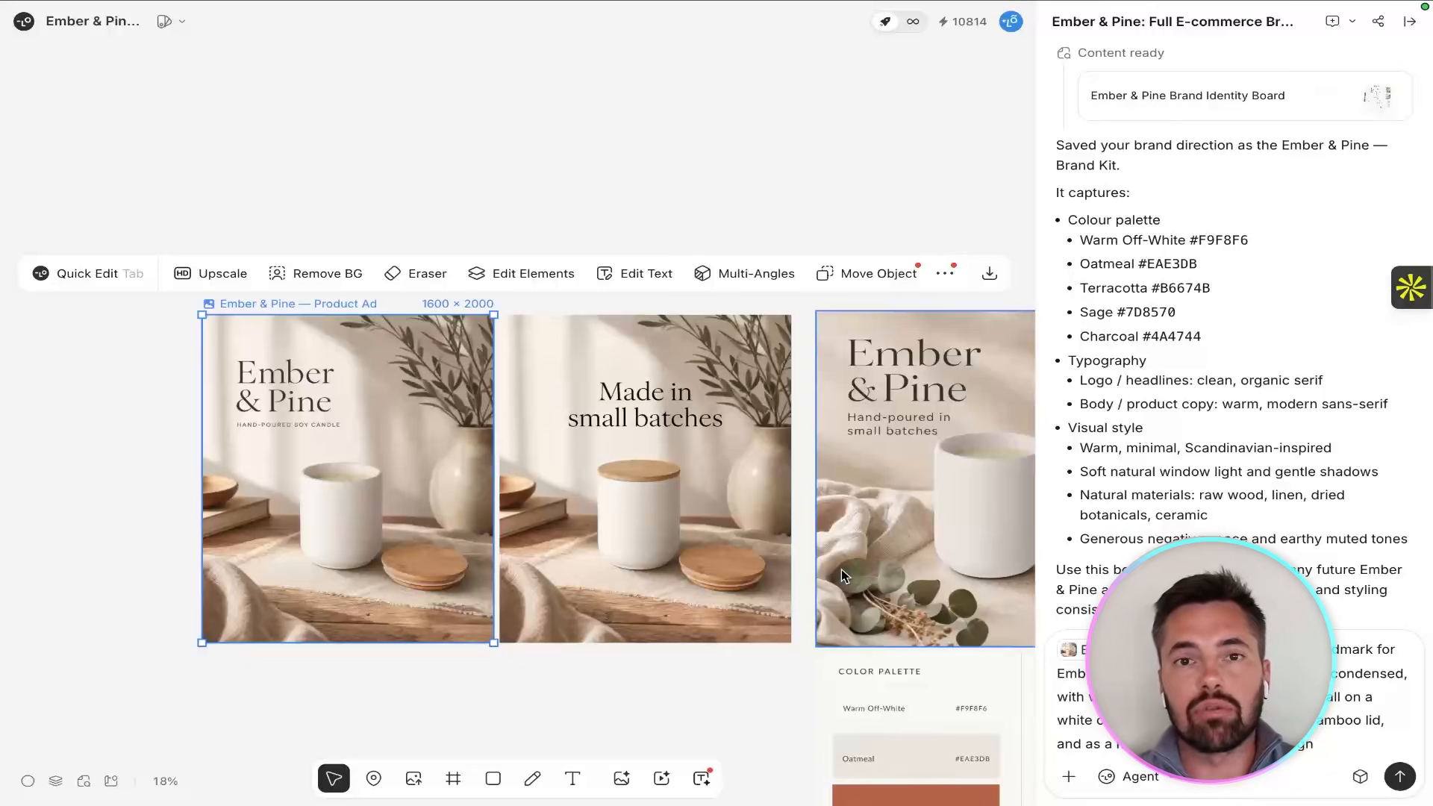
Ask the agent to apply the wordmark to everything generated, and to embed the typography into the candle and the lid.
{"action": "type", "text": "yes m"}
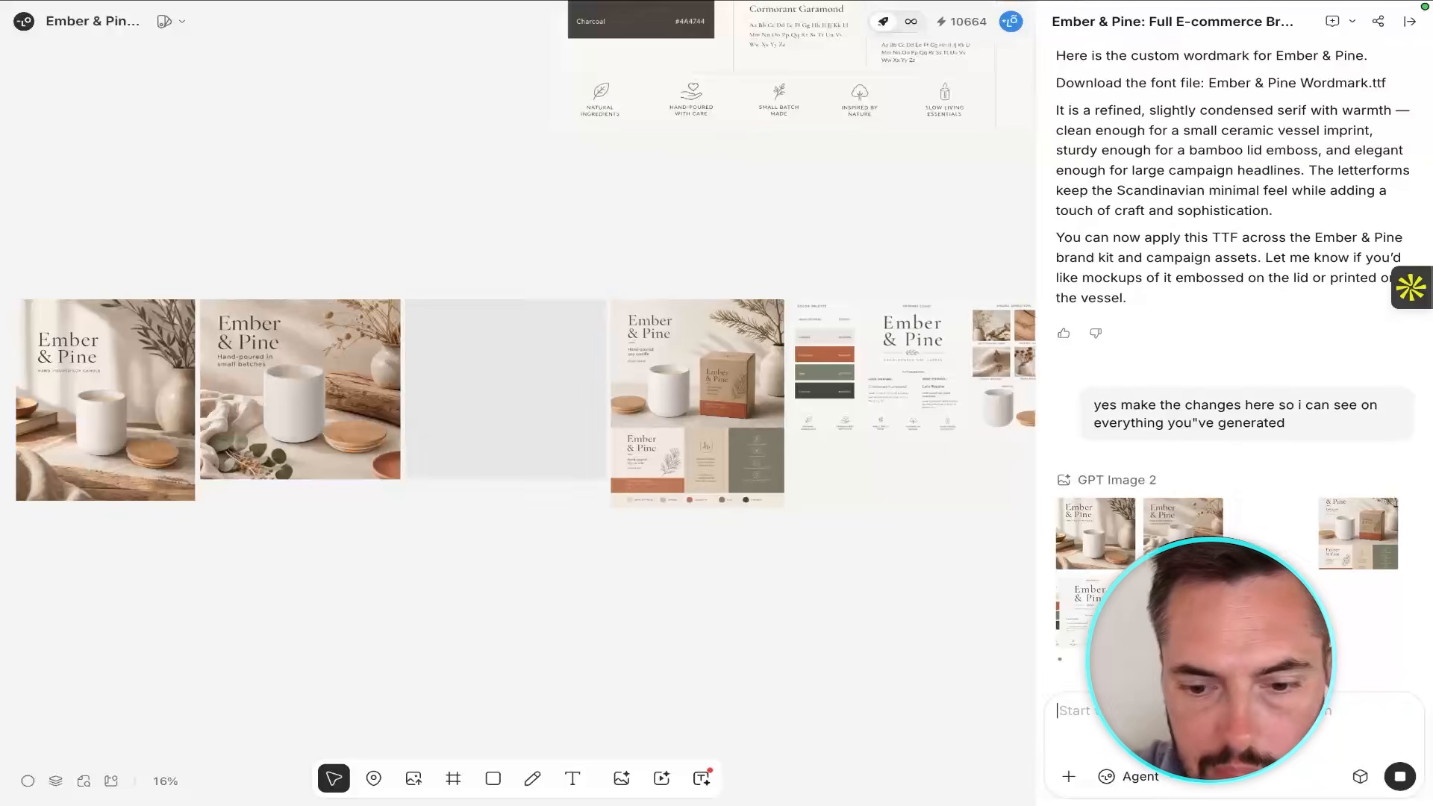
{"action": "type", "text": "i nee"}
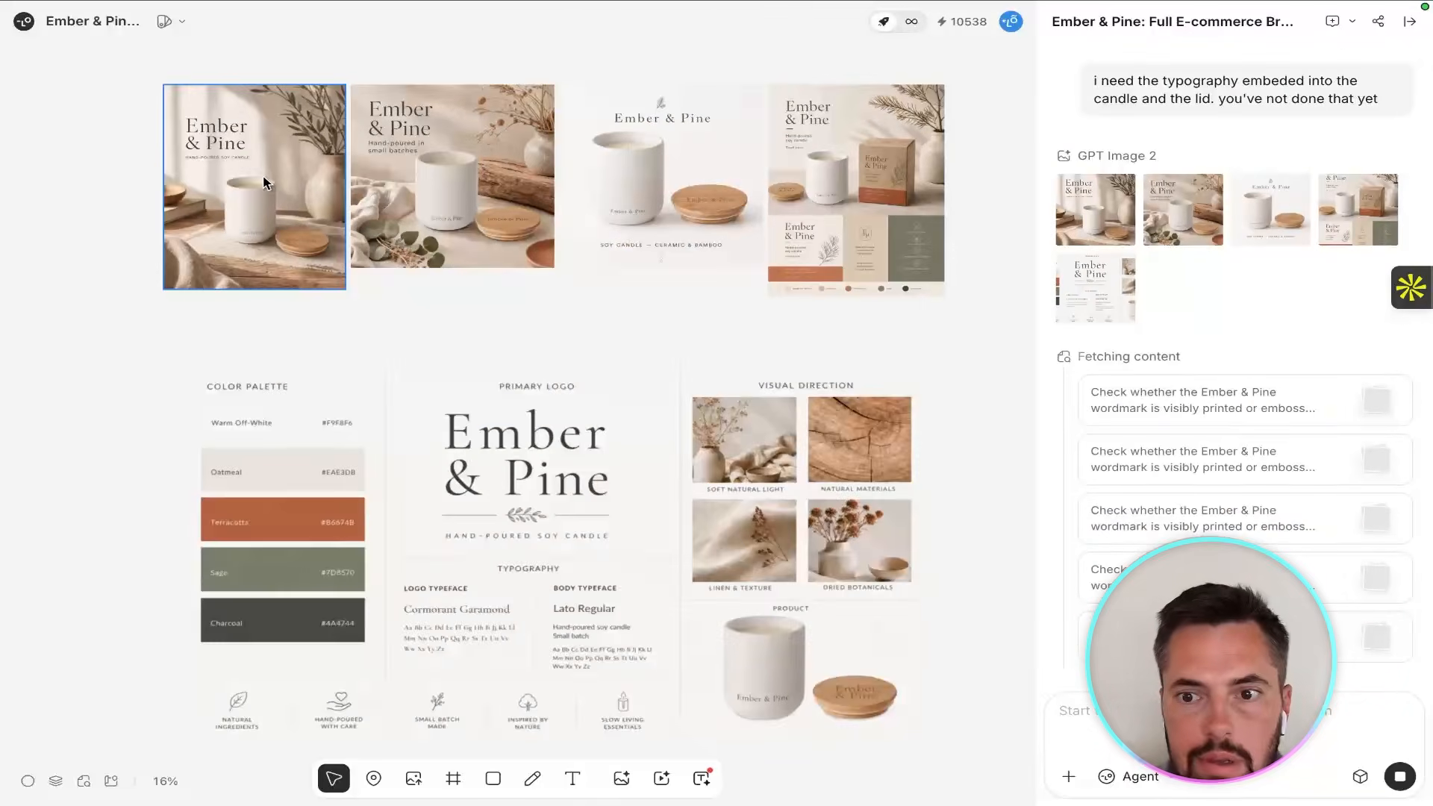
Inspect the regenerated product ad, social post and listing image for the wordmark on the candle vessel and lid.
{"action": "scroll", "coordinate": [266, 182], "scroll_direction": "up", "scroll_amount": 3}
{"action": "left_click", "coordinate": [366, 304]}
{"action": "scroll", "coordinate": [365, 303], "scroll_direction": "up", "scroll_amount": 3}
{"action": "scroll", "coordinate": [366, 303], "scroll_direction": "up", "scroll_amount": 3}
{"action": "scroll", "coordinate": [366, 303], "scroll_direction": "up", "scroll_amount": 1}
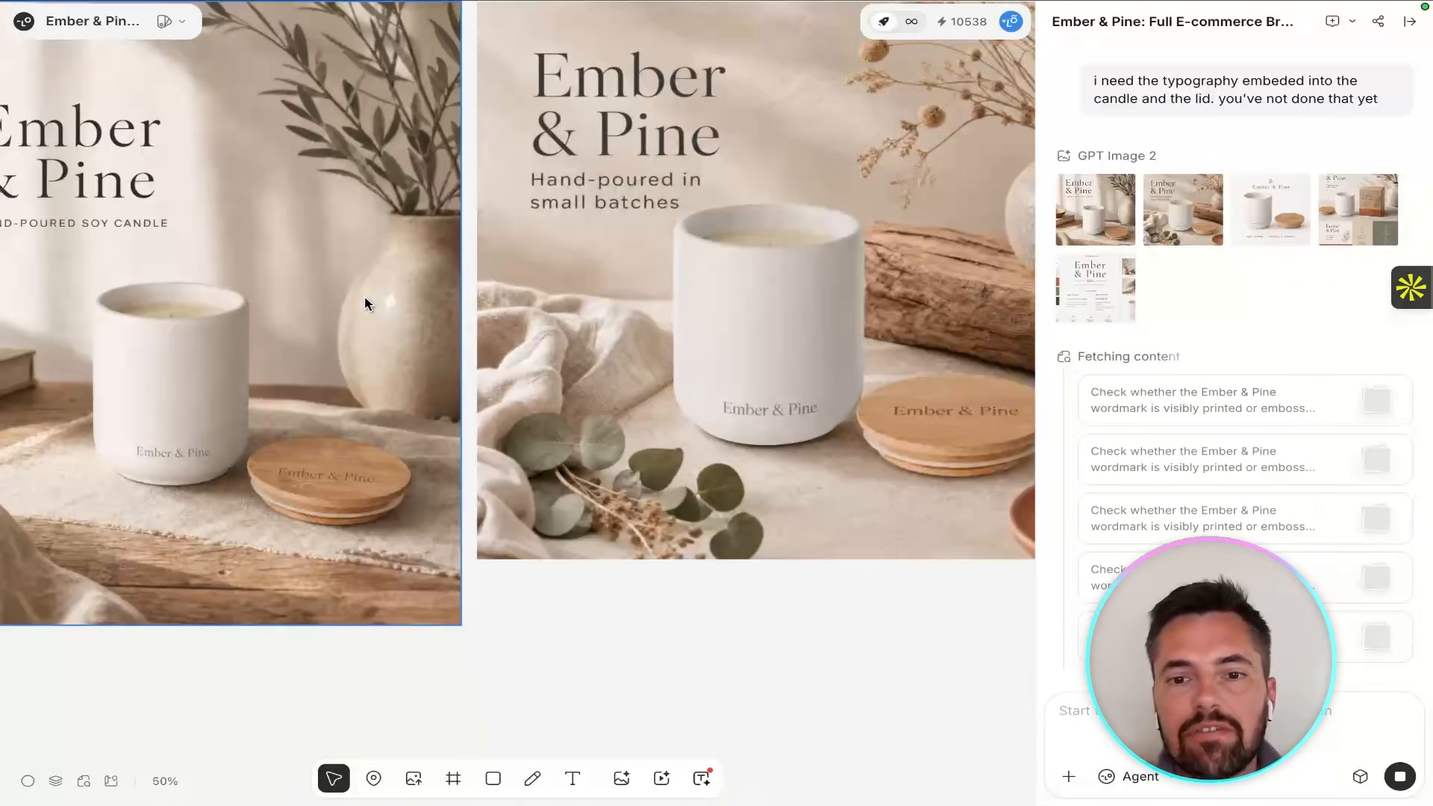
{"action": "scroll", "coordinate": [366, 303], "scroll_direction": "right", "scroll_amount": 5}
{"action": "scroll", "coordinate": [366, 303], "scroll_direction": "right", "scroll_amount": 10}
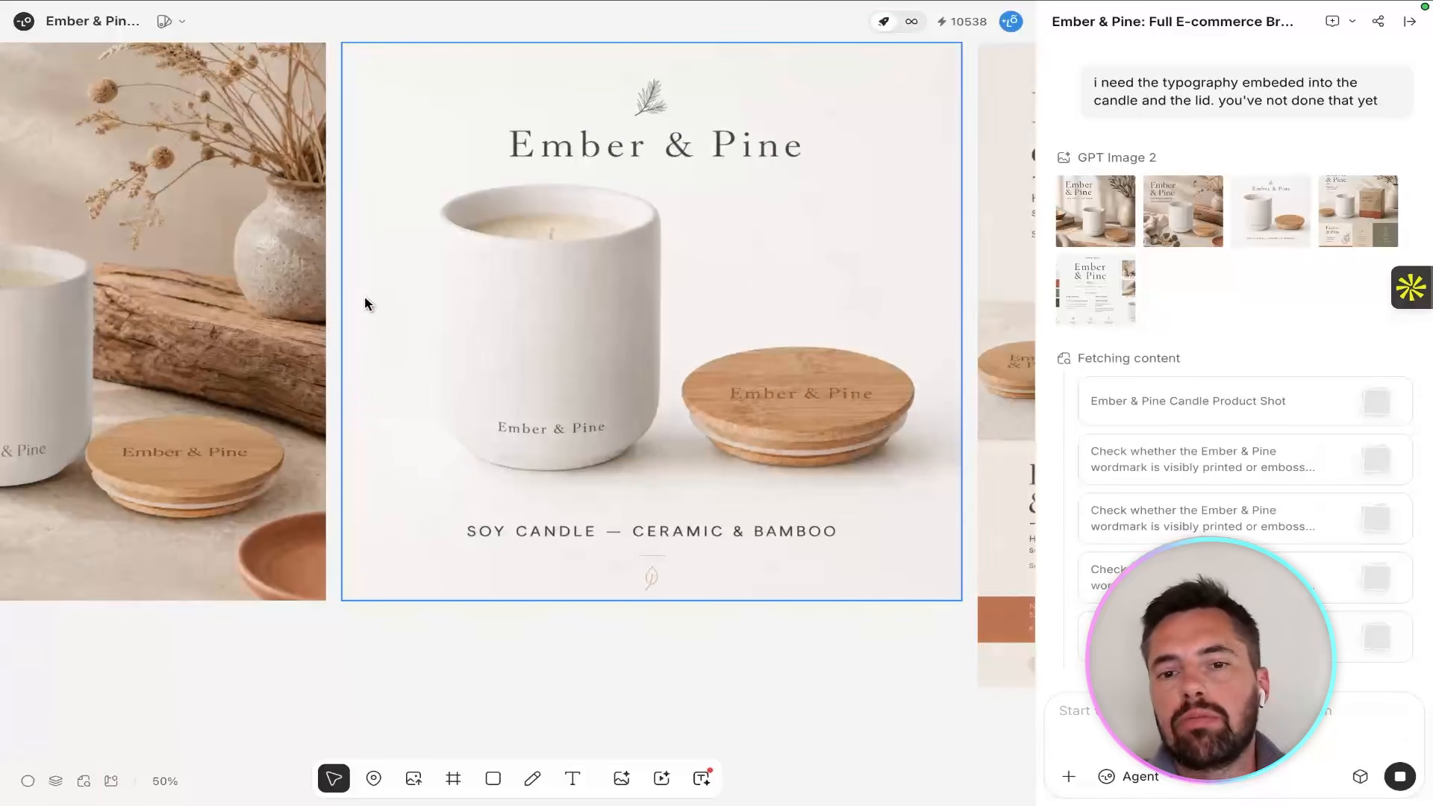
{"action": "scroll", "coordinate": [366, 304], "scroll_direction": "right", "scroll_amount": 8}
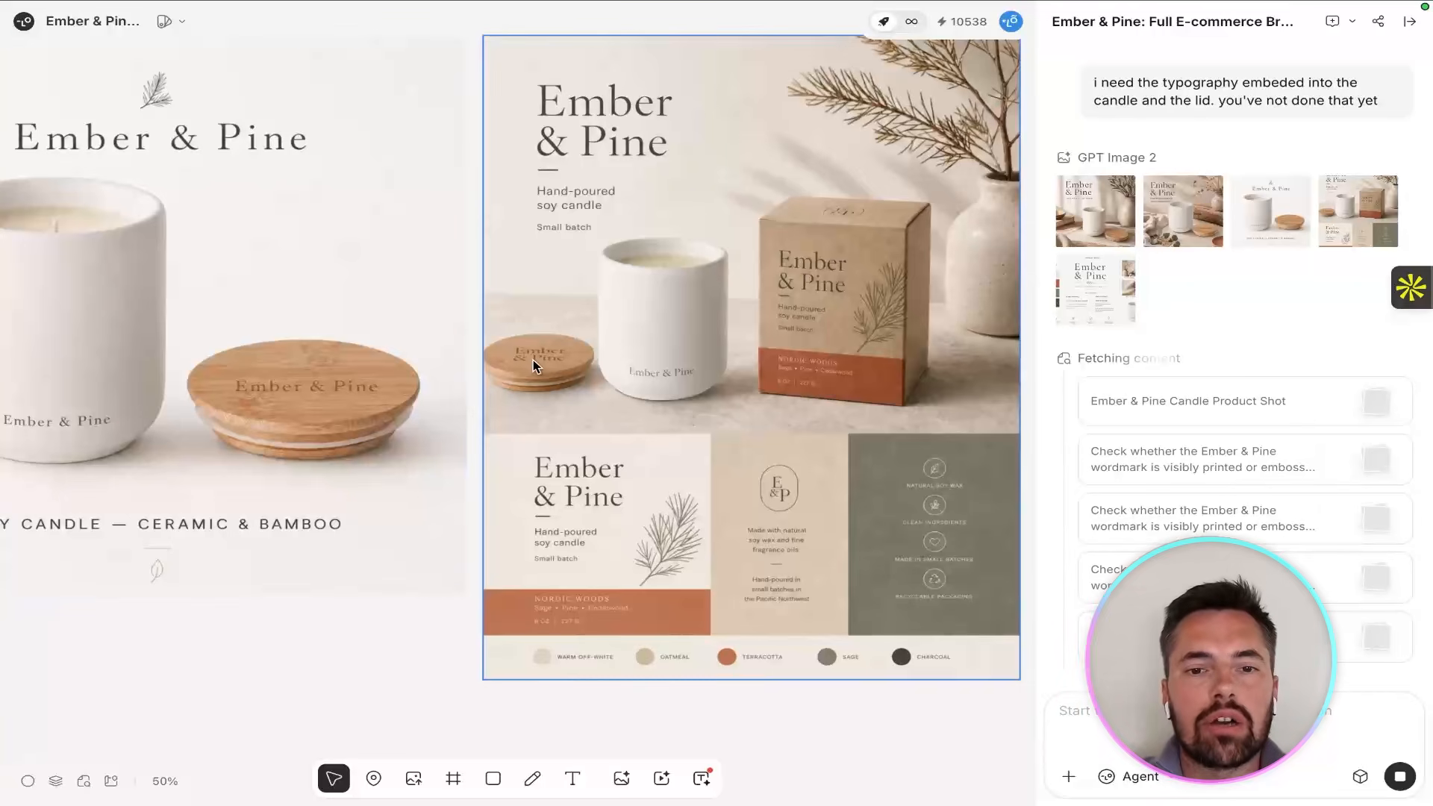
Examine the wordmark on the packaging concept's lid and vessel up close, along with the colour swatches and brand identity board.
{"action": "scroll", "coordinate": [533, 362], "scroll_direction": "up", "scroll_amount": 5}
{"action": "scroll", "coordinate": [533, 360], "scroll_direction": "right", "scroll_amount": 5}
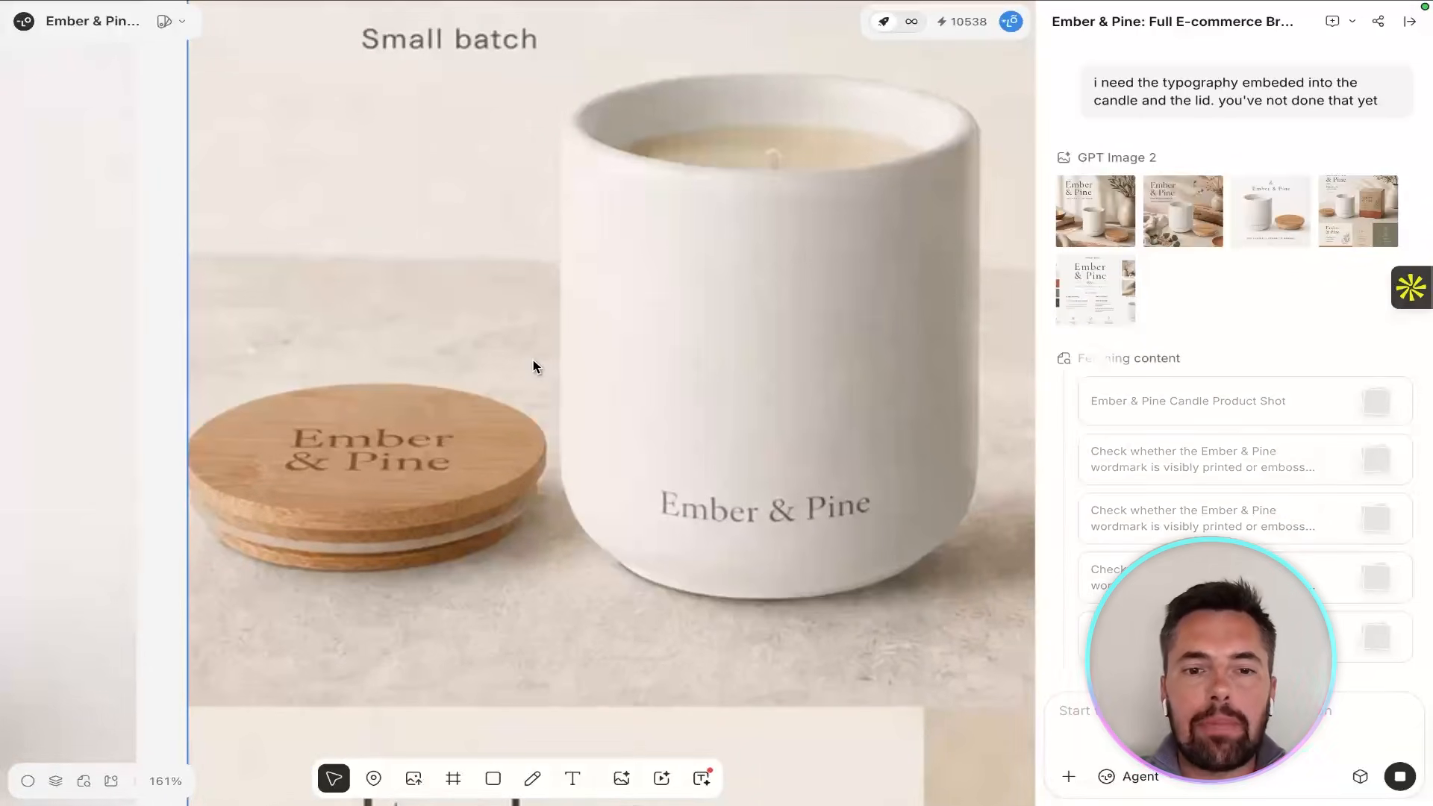
{"action": "scroll", "coordinate": [532, 366], "scroll_direction": "down", "scroll_amount": 10}
{"action": "scroll", "coordinate": [533, 366], "scroll_direction": "right", "scroll_amount": 5}
{"action": "scroll", "coordinate": [533, 365], "scroll_direction": "up", "scroll_amount": 3}
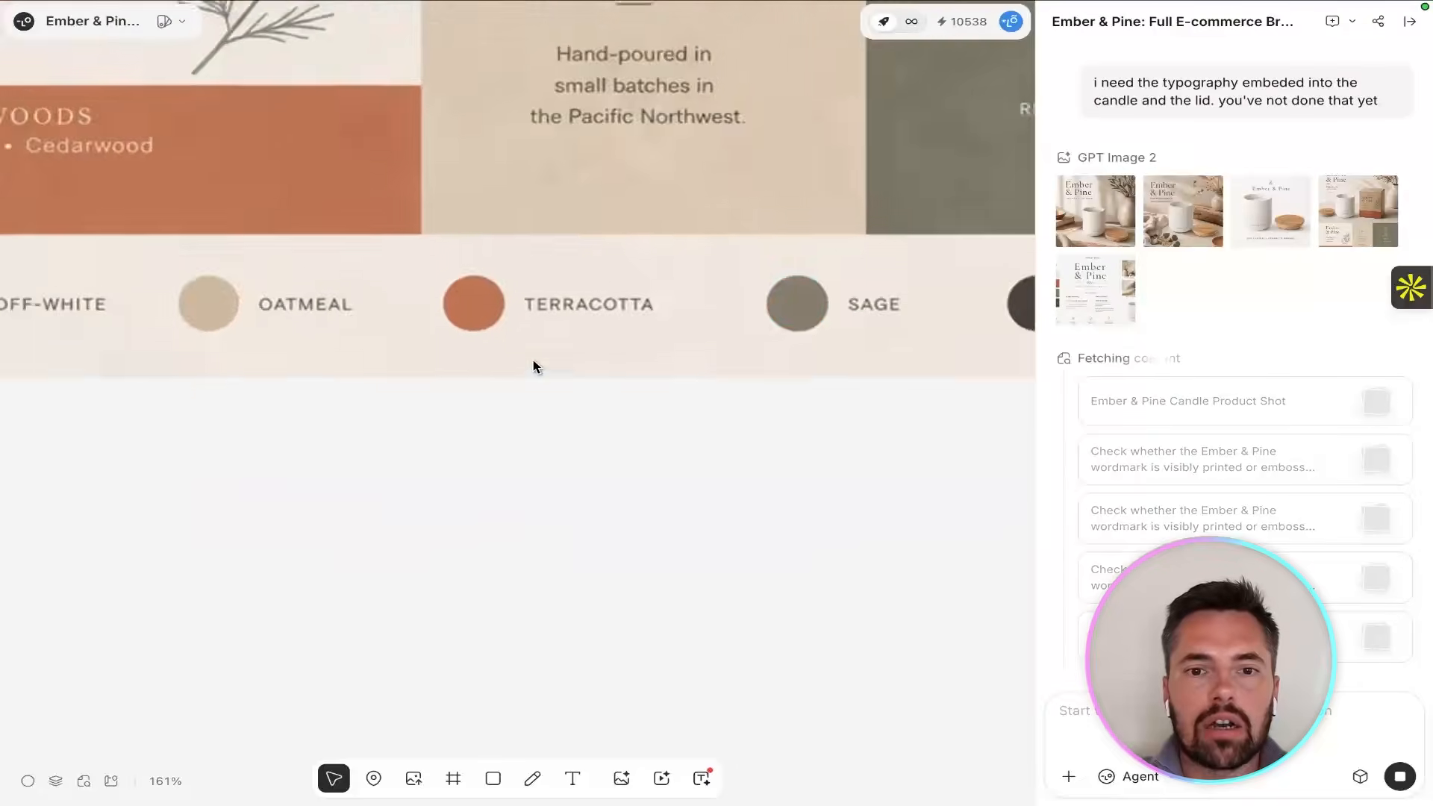
{"action": "scroll", "coordinate": [533, 365], "scroll_direction": "down", "scroll_amount": 10}
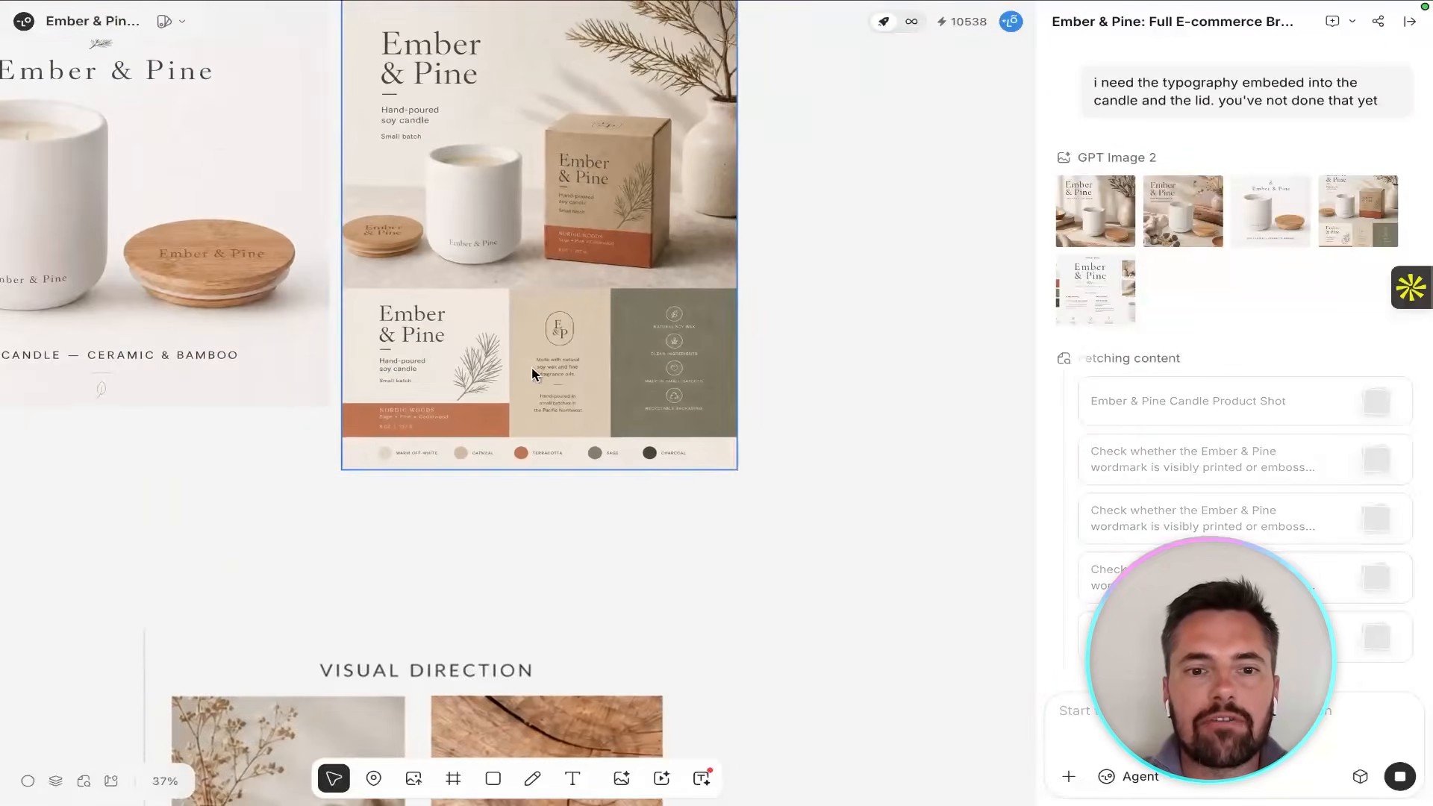
{"action": "scroll", "coordinate": [556, 496], "scroll_direction": "down", "scroll_amount": 8}
{"action": "scroll", "coordinate": [556, 496], "scroll_direction": "left", "scroll_amount": 6}
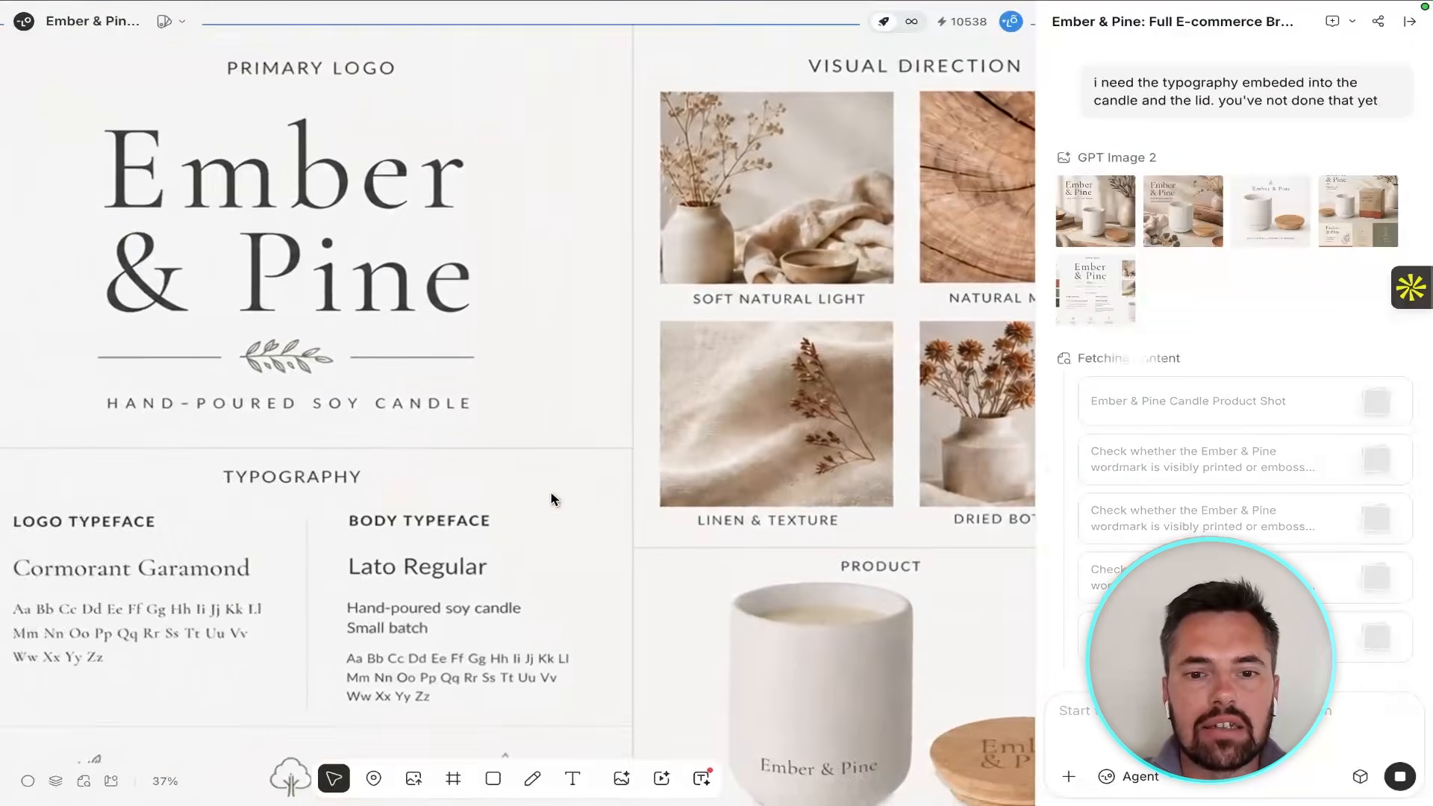
{"action": "scroll", "coordinate": [552, 498], "scroll_direction": "down", "scroll_amount": 4}
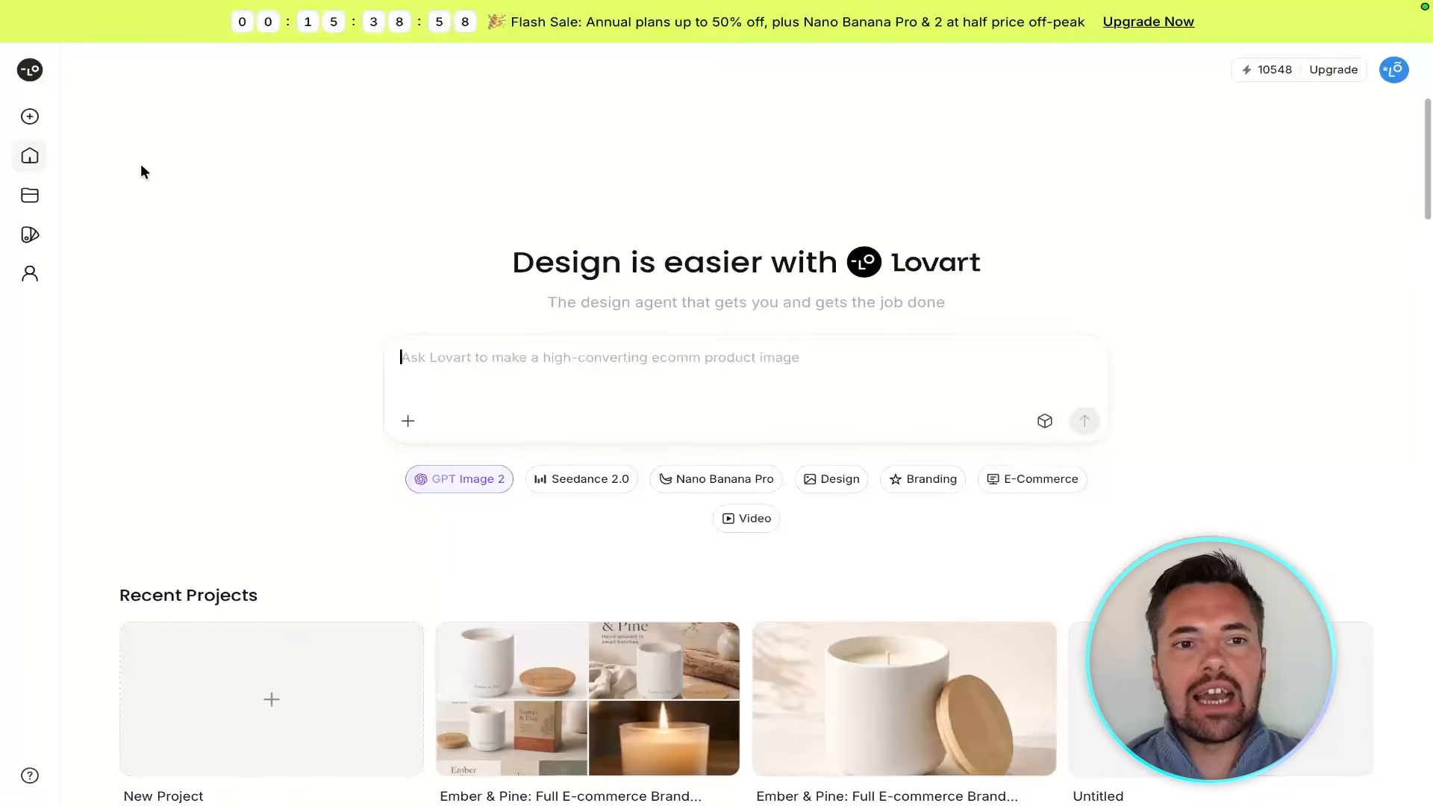
Import the extracted design guidance, logos, colours and photography into the untitled Brand Kit and ask what it contains in a new project.
{"action": "left_click", "coordinate": [41, 239]}
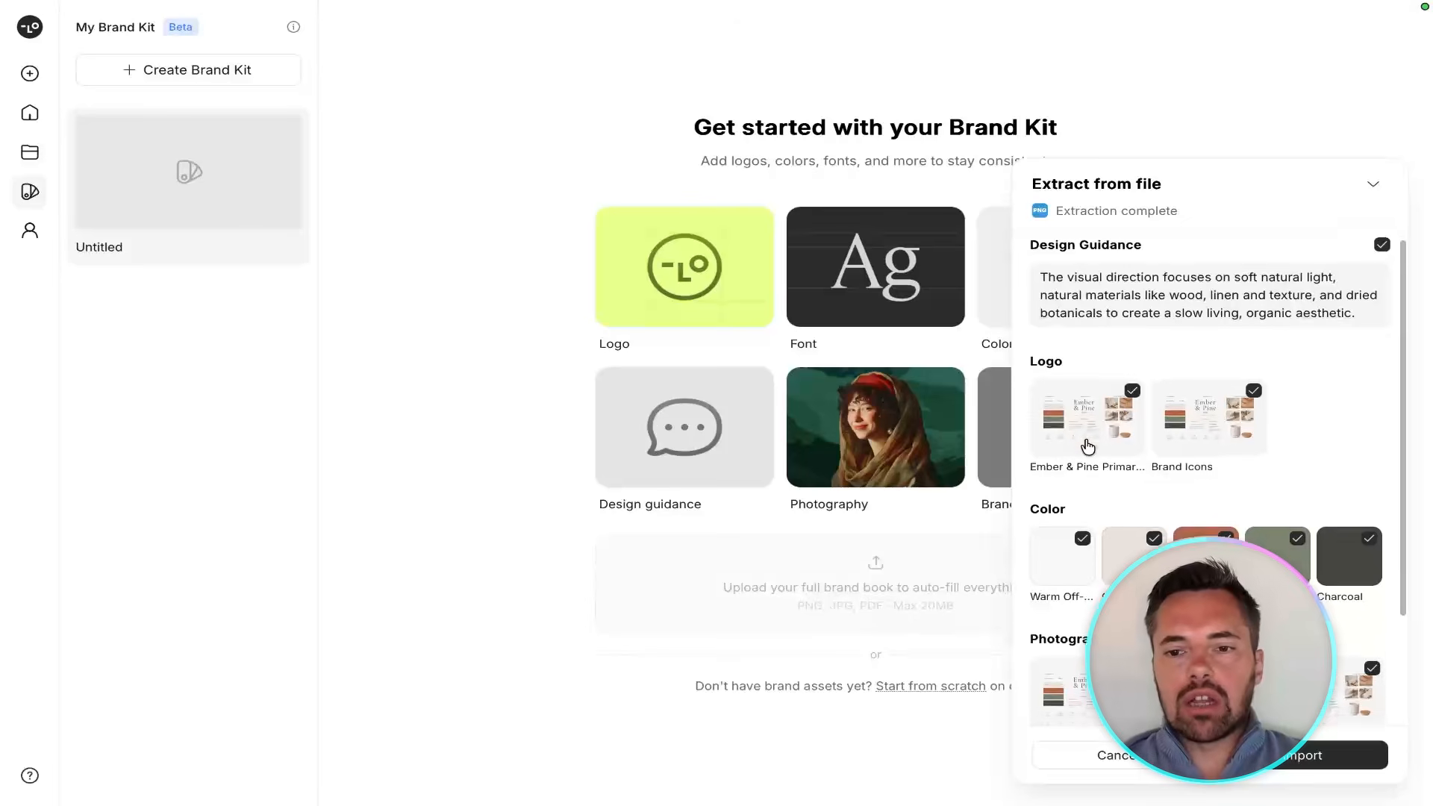
{"action": "scroll", "coordinate": [1082, 485], "scroll_direction": "down", "scroll_amount": 1}
{"action": "scroll", "coordinate": [1089, 548], "scroll_direction": "down", "scroll_amount": 3}
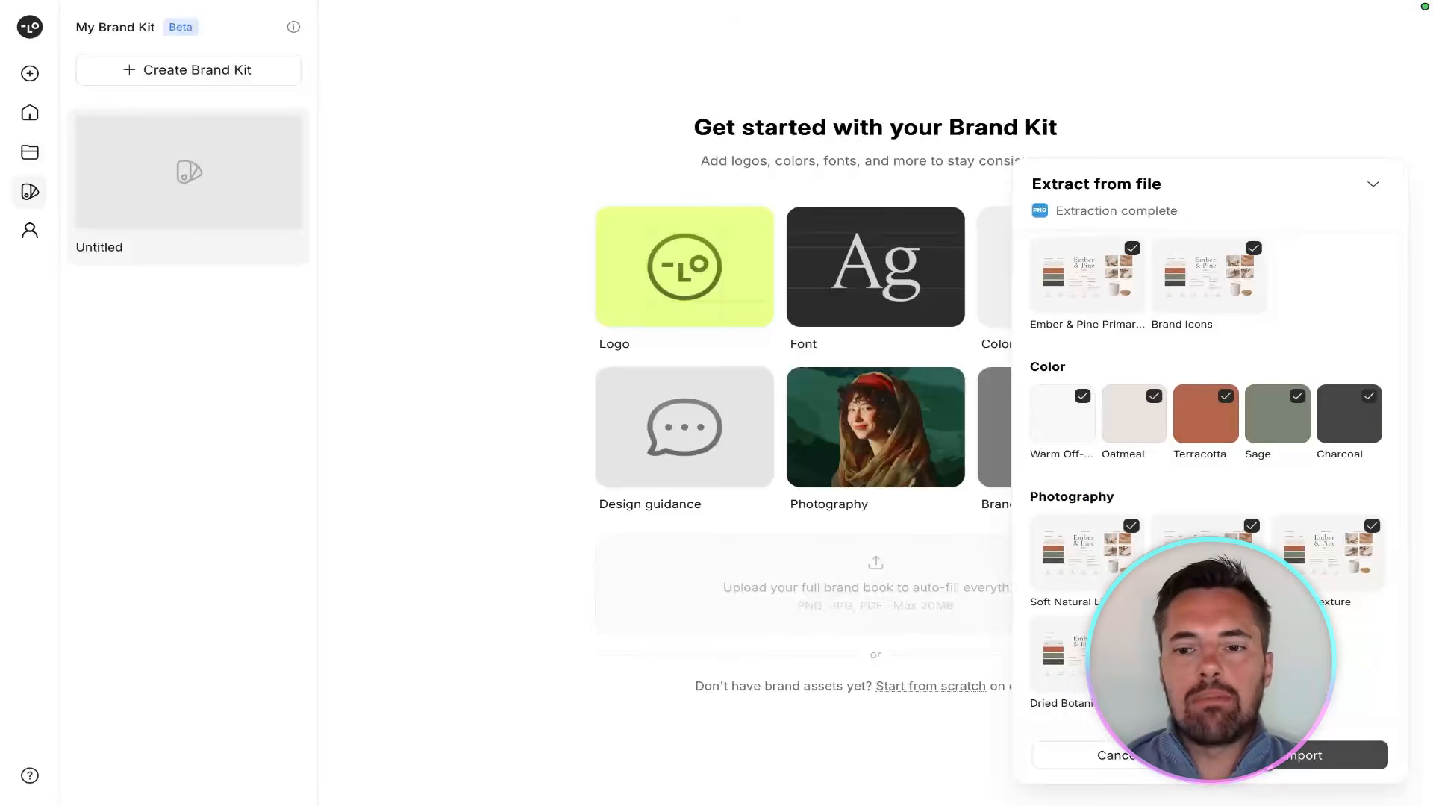
{"action": "left_click", "coordinate": [1313, 754]}
{"action": "left_click", "coordinate": [850, 761]}
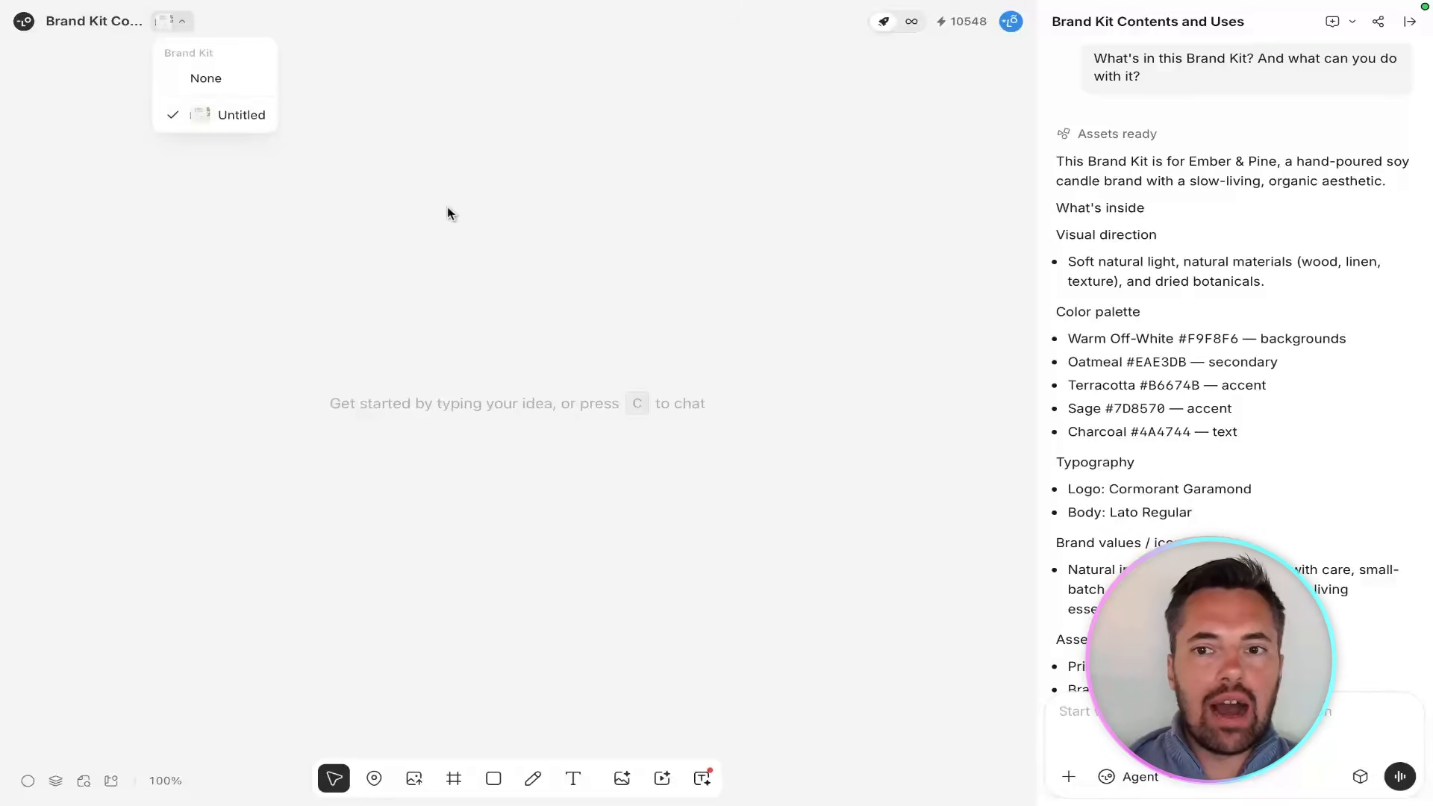
Prompt the agent to create an Instagram advert for the candle company using the attached Brand Kit.
{"action": "type", "text": "create ... dle company."}
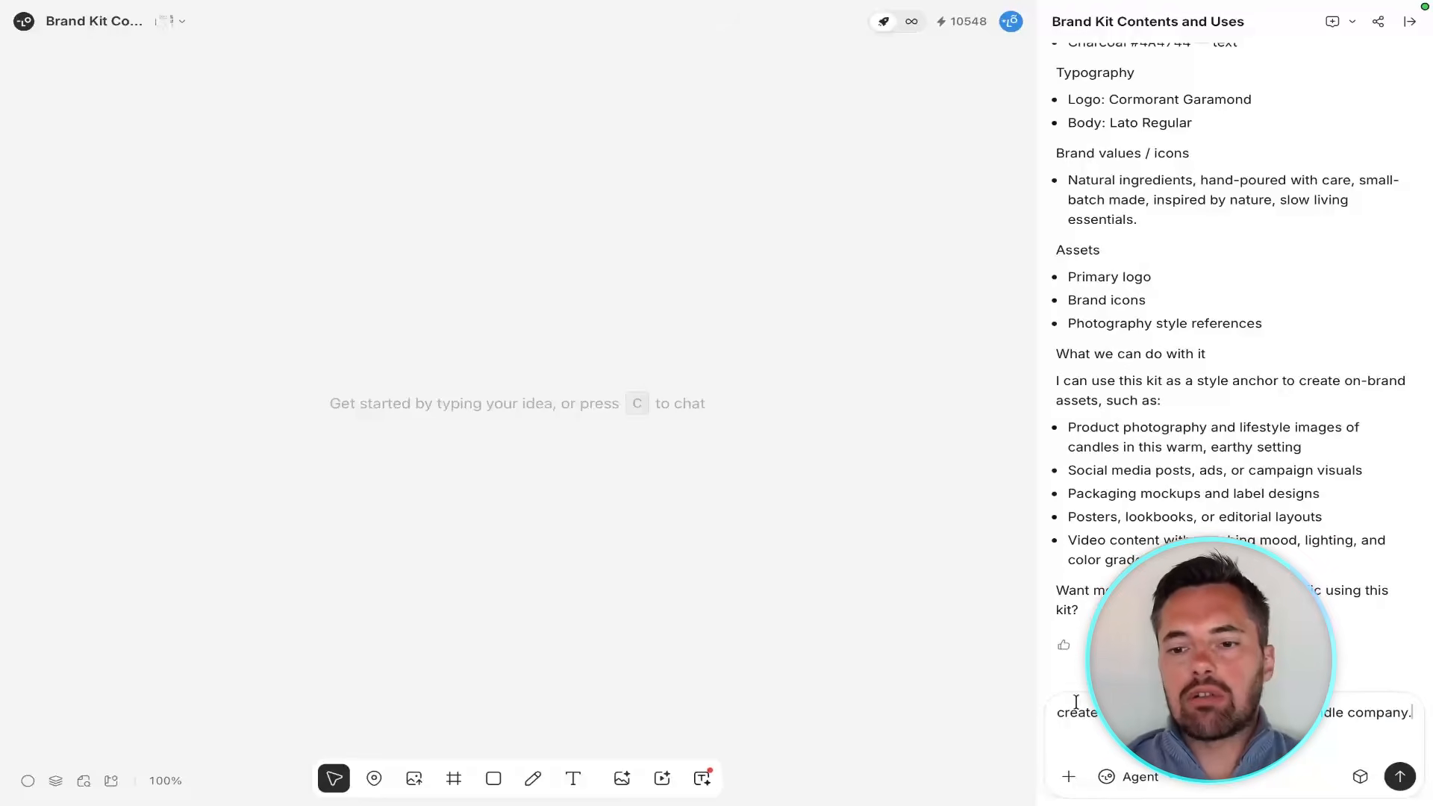
{"action": "left_click", "coordinate": [1400, 778]}
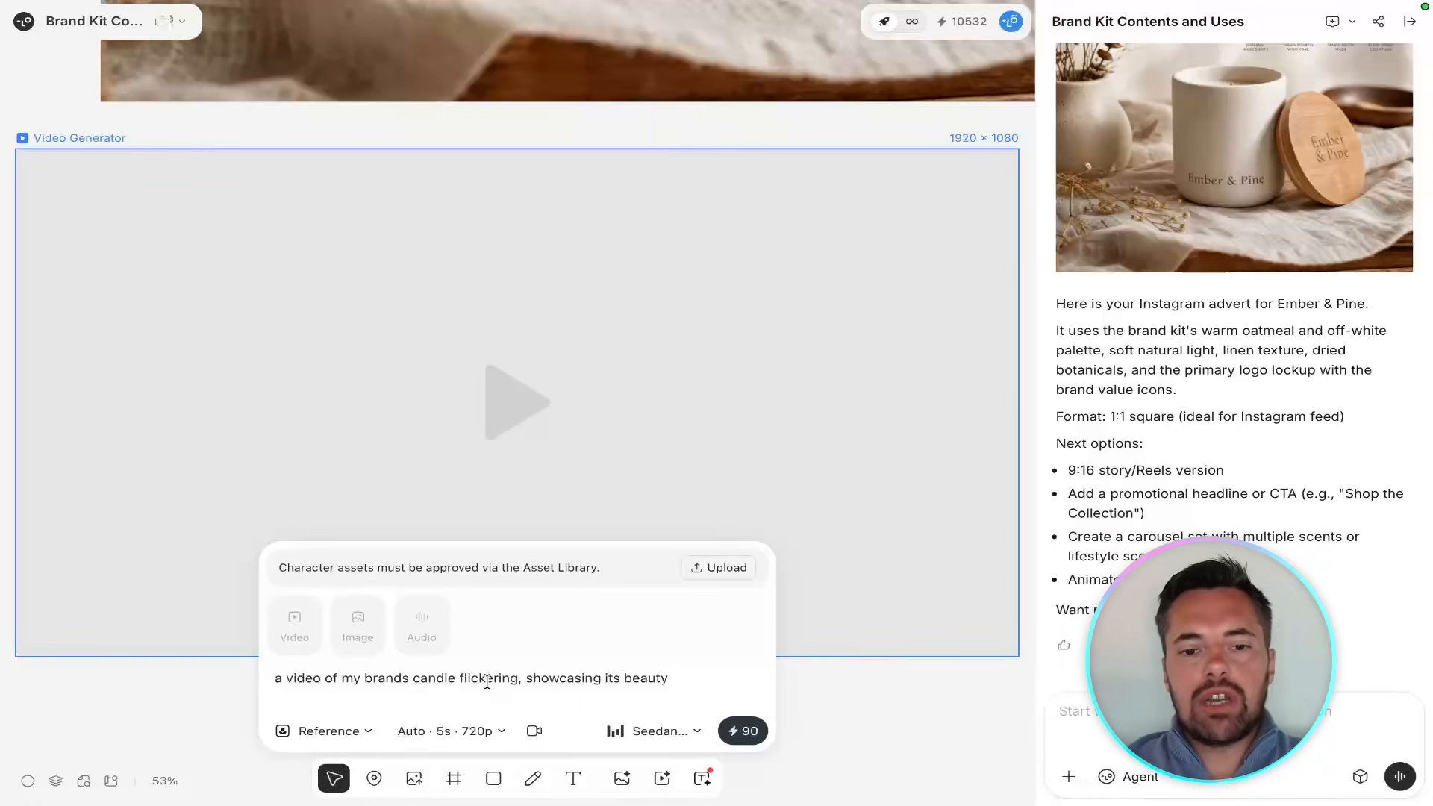
Generate a 5s, 720p Seedance video with the prompt "a video of my brands candle flickering, showcasing its beauty".
{"action": "left_click", "coordinate": [736, 741]}
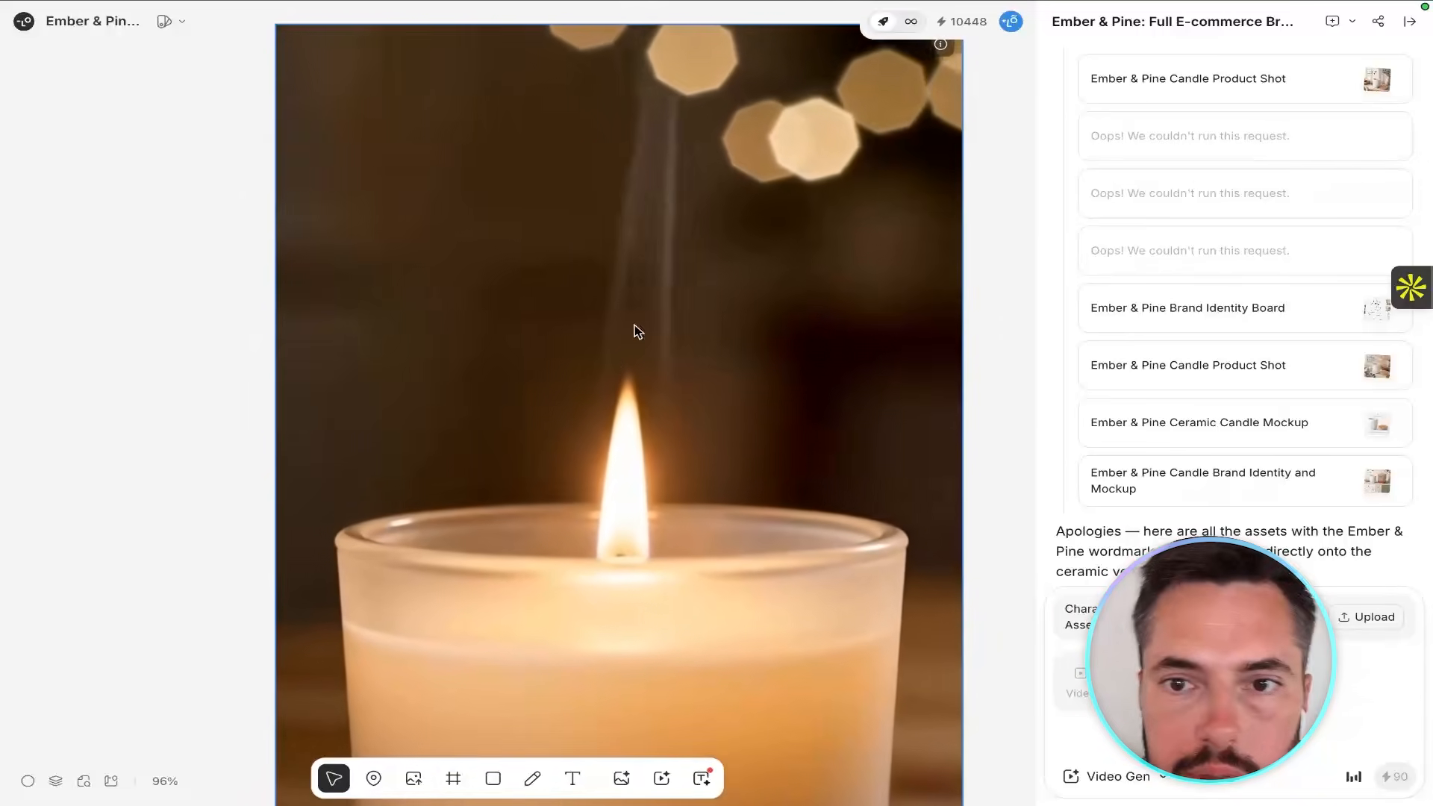
Review the burning candle close-up, the four branded assets and the identity board together on the Ember & Pine canvas.
{"action": "scroll", "coordinate": [649, 239], "scroll_direction": "up", "scroll_amount": 5}
{"action": "scroll", "coordinate": [716, 149], "scroll_direction": "down", "scroll_amount": 8}
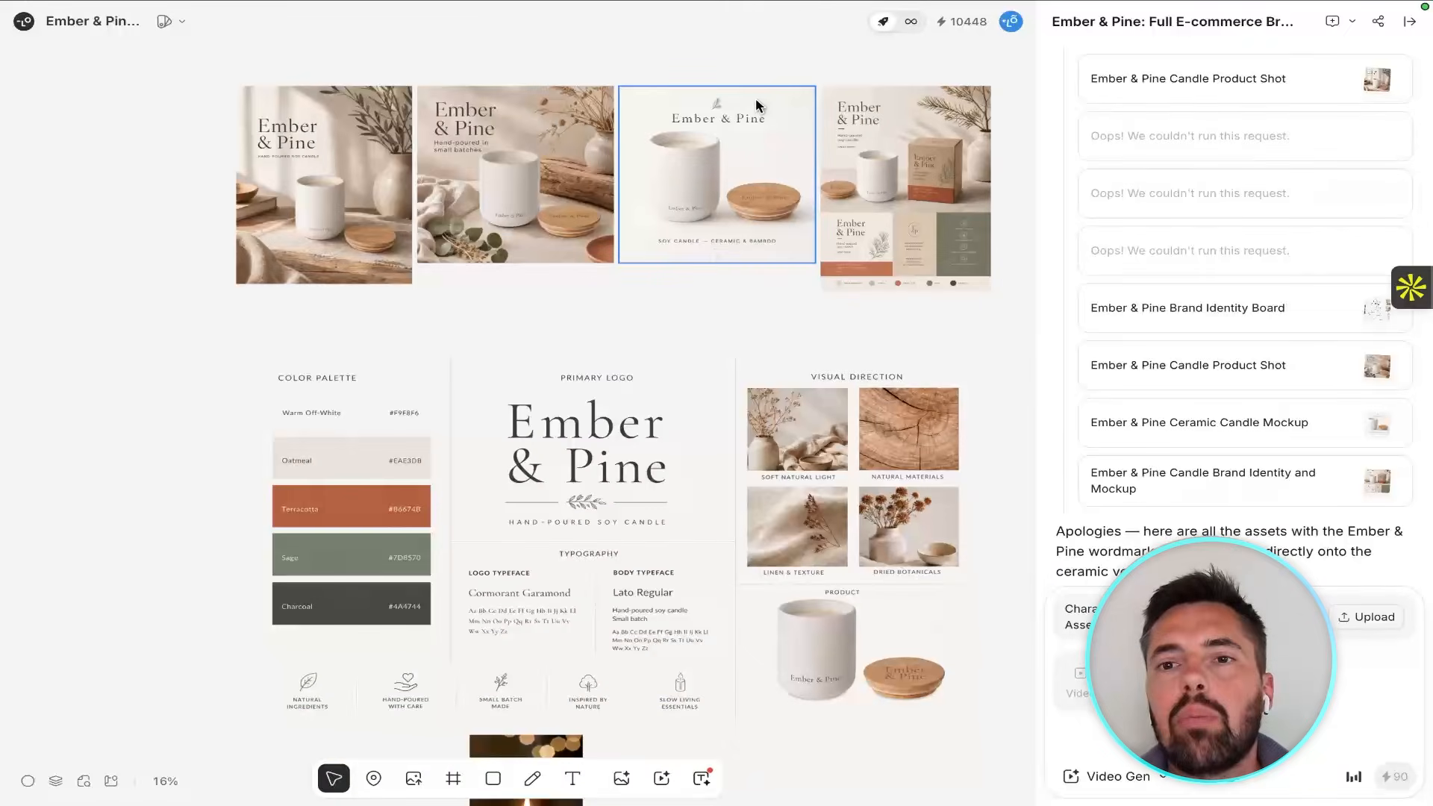
{"action": "scroll", "coordinate": [756, 105], "scroll_direction": "up", "scroll_amount": 1}
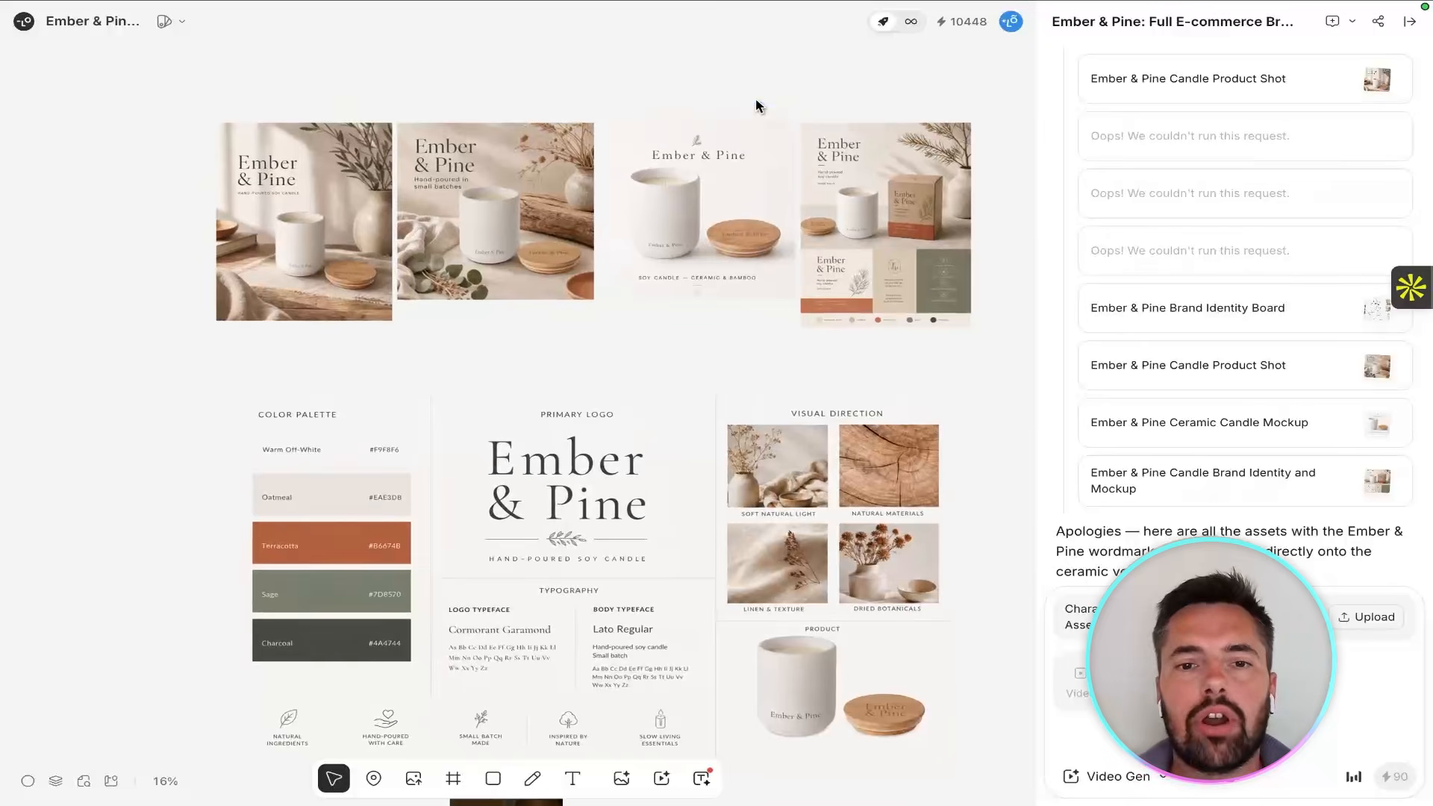
{"action": "scroll", "coordinate": [756, 105], "scroll_direction": "up", "scroll_amount": 2}
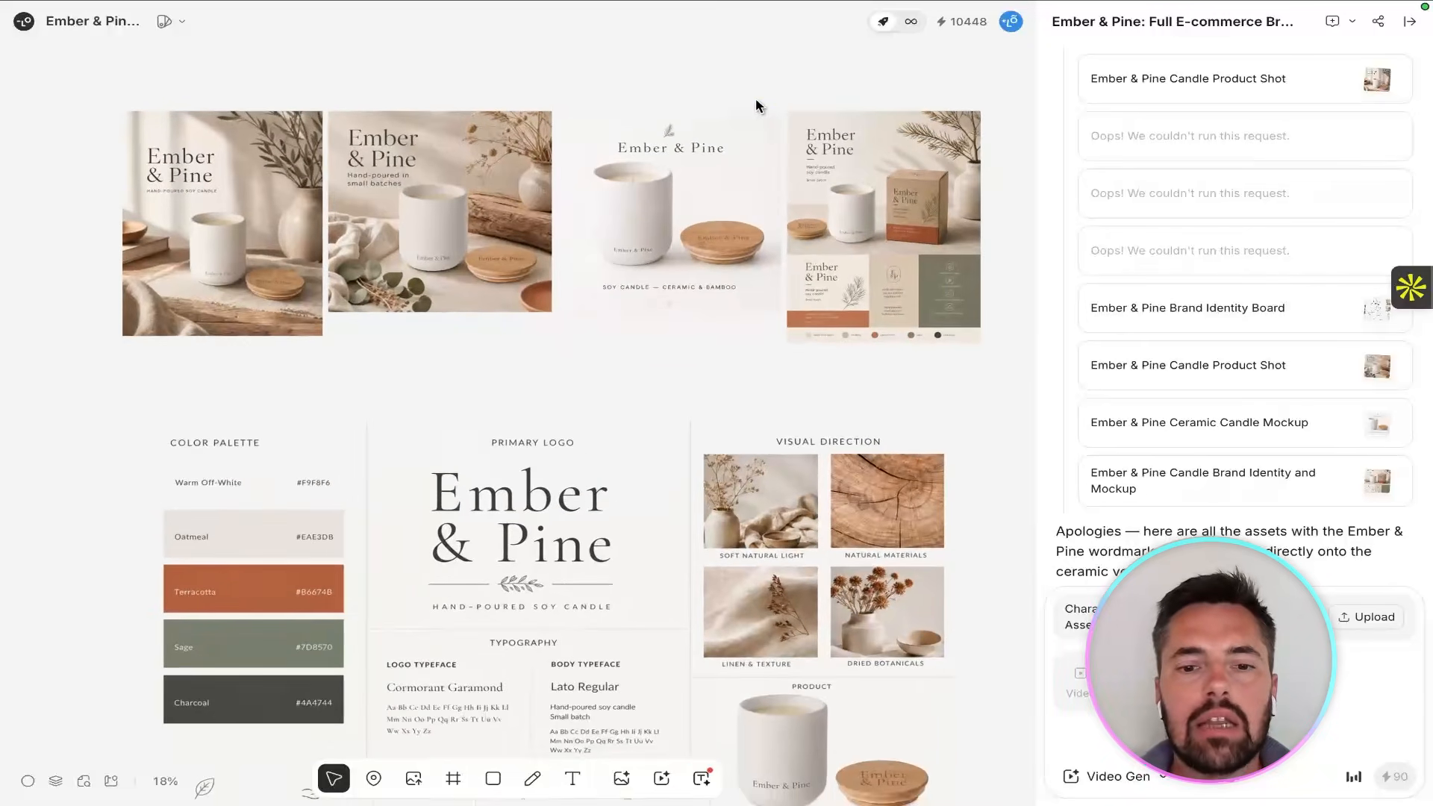